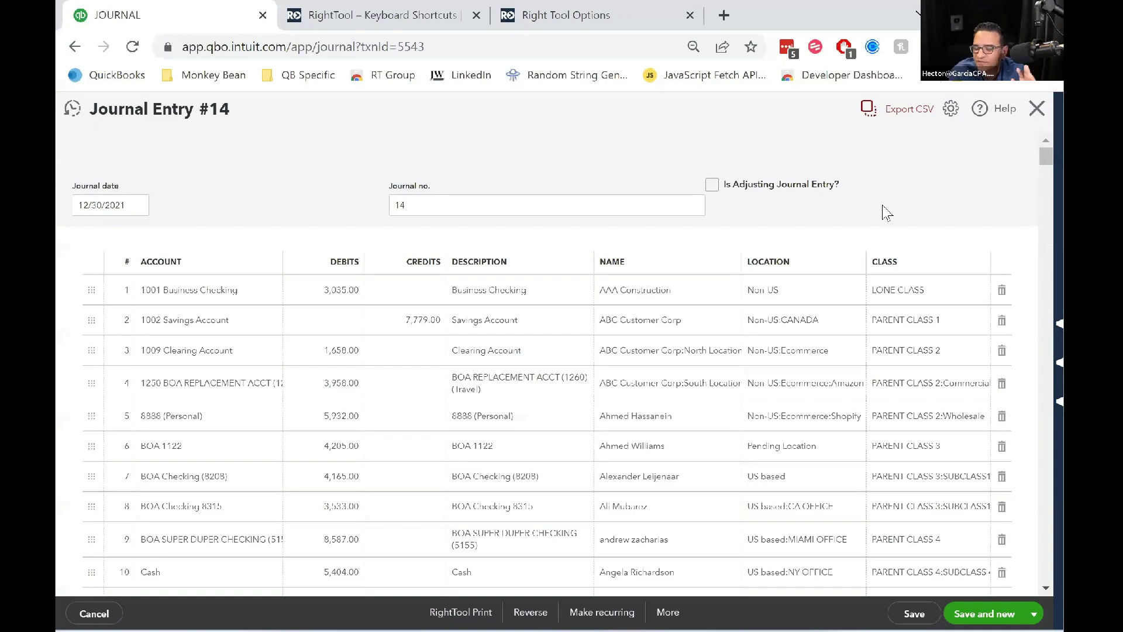
Review Journal Entry #14's lines and export them as PtJournalExport (1).csv.
scroll(832, 338, down, 13)
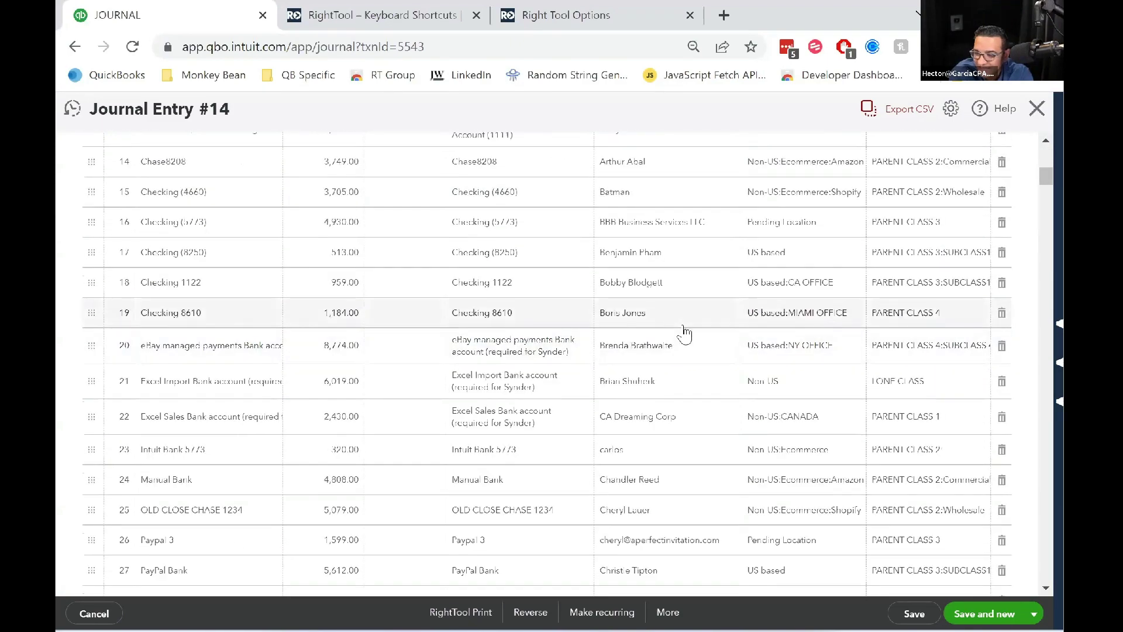
scroll(653, 333, down, 20)
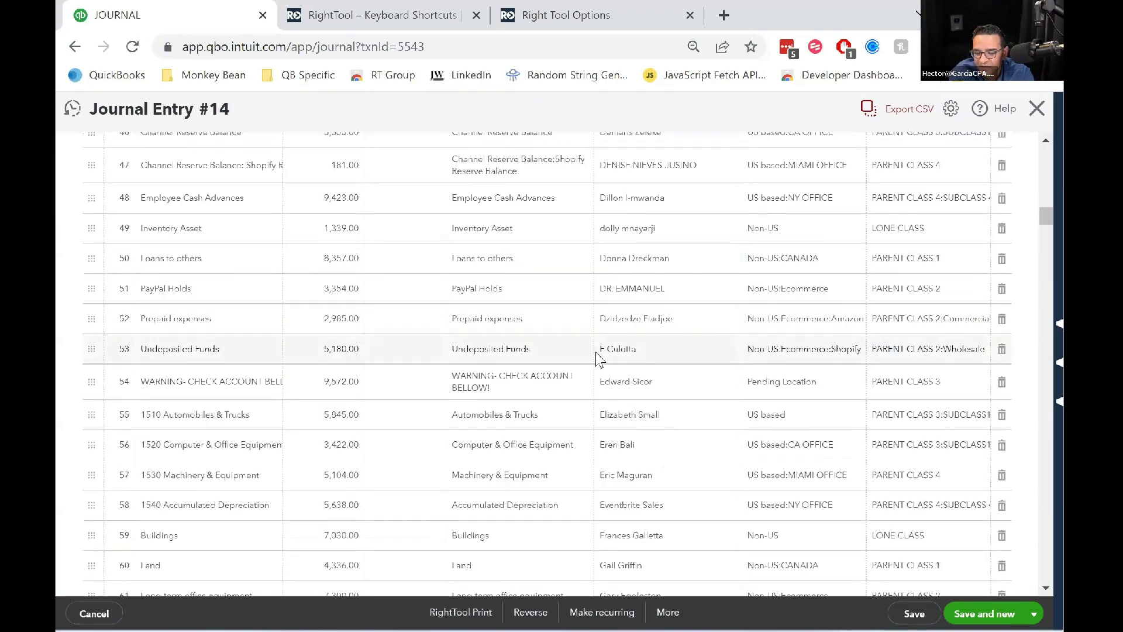
scroll(607, 359, down, 20)
scroll(626, 355, up, 12)
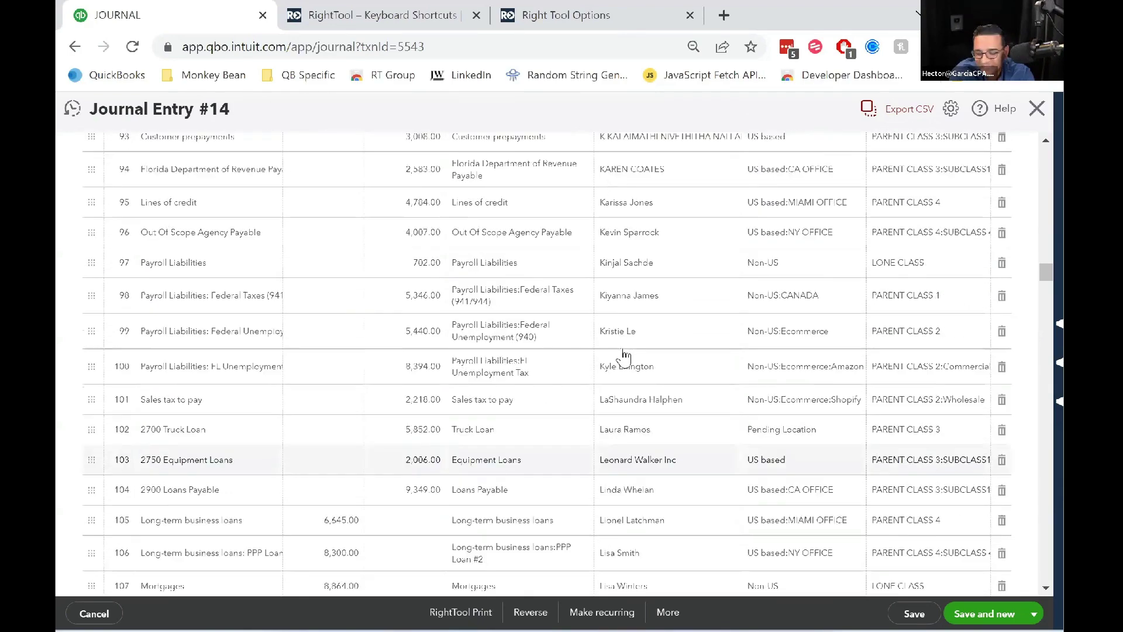
scroll(676, 346, up, 20)
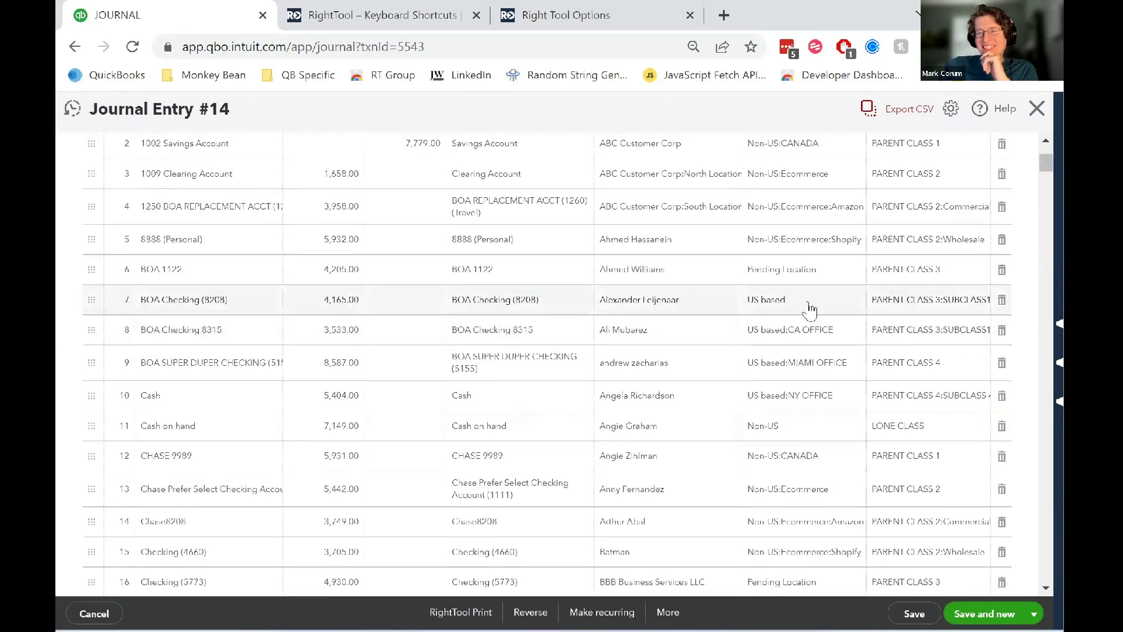
click(893, 115)
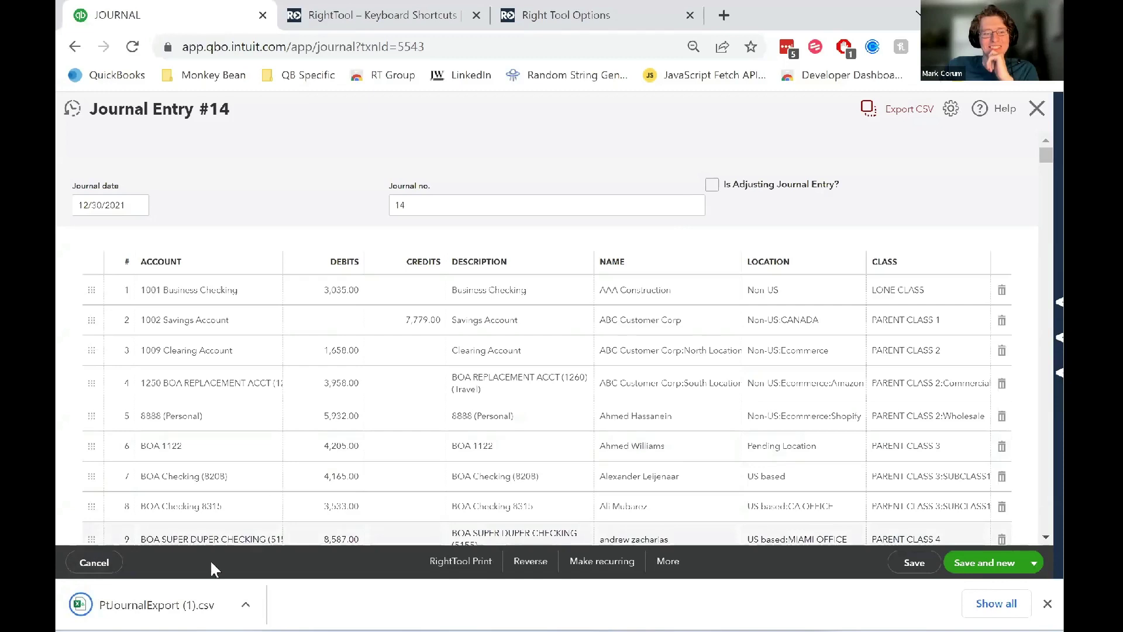
Open PtJournalExport (1).csv in Excel and autofit columns A–G, then undo the width change.
click(186, 613)
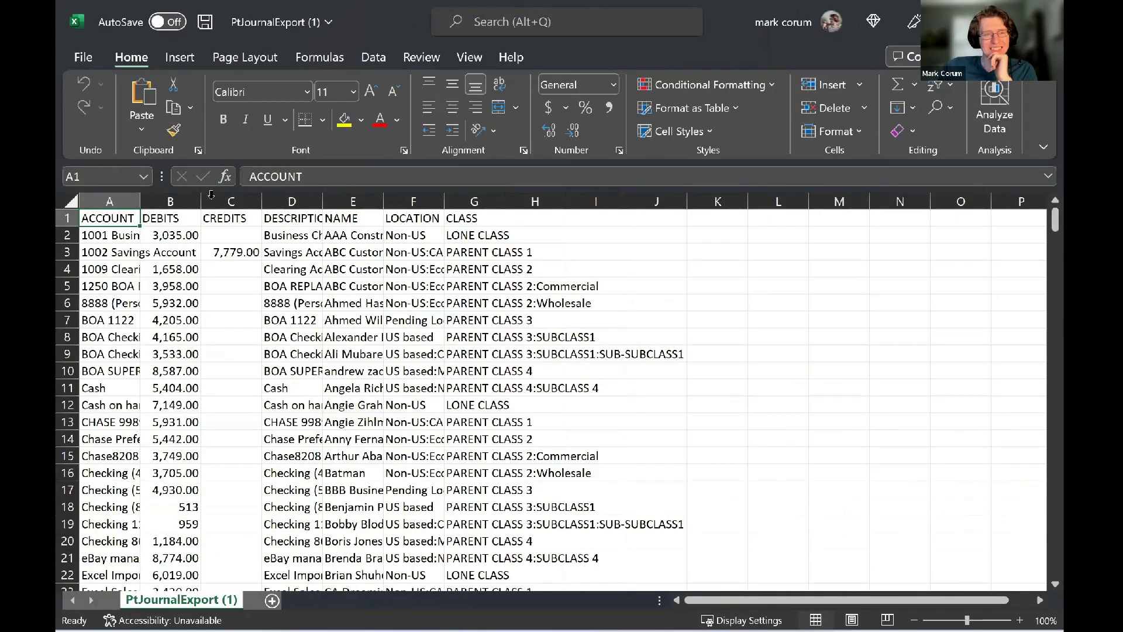
drag(109, 201, 498, 192)
double_click(497, 192)
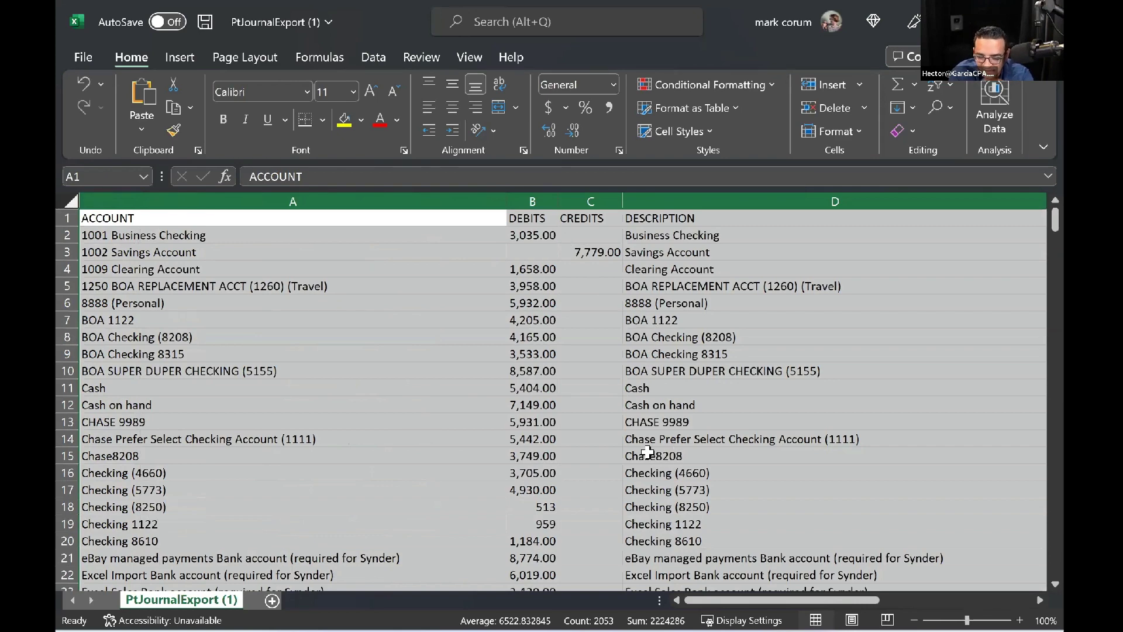
key(ctrl+z)
click(409, 388)
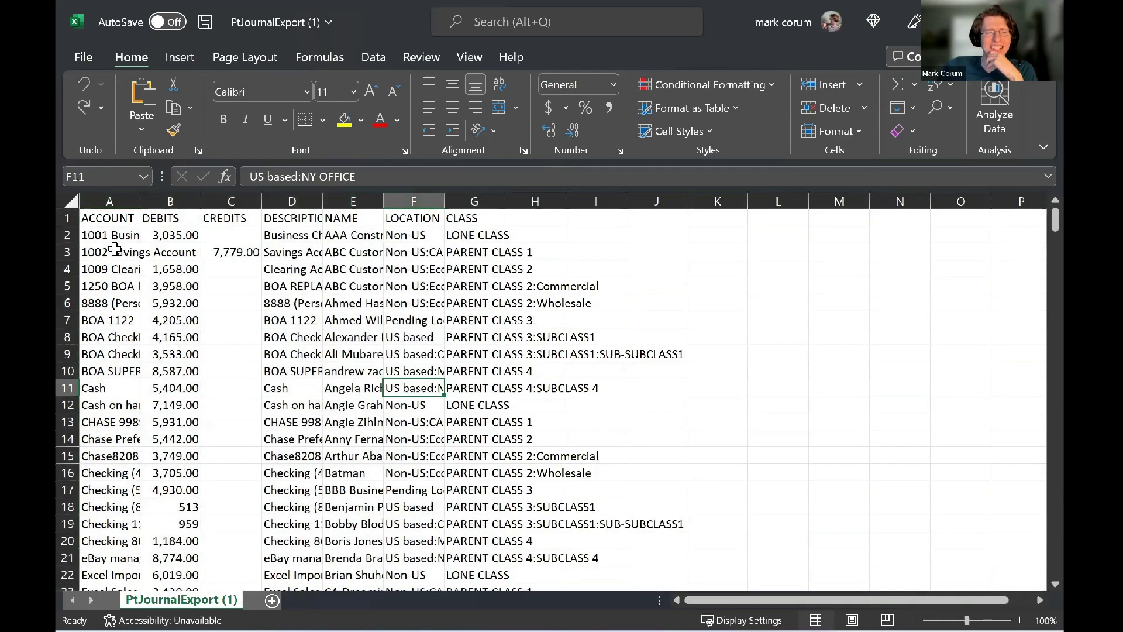
Copy journal rows A2:G20 and return to the QuickBooks Journal Entry #14 page.
drag(111, 235, 117, 252)
drag(218, 279, 474, 547)
key(ctrl+c)
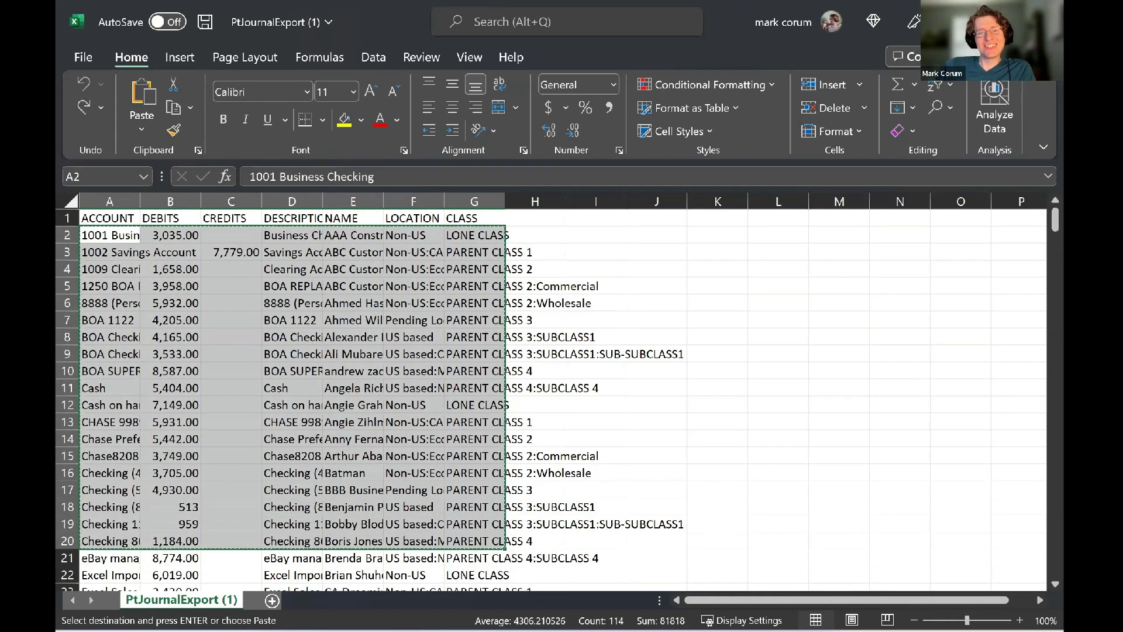
key(alt+Tab)
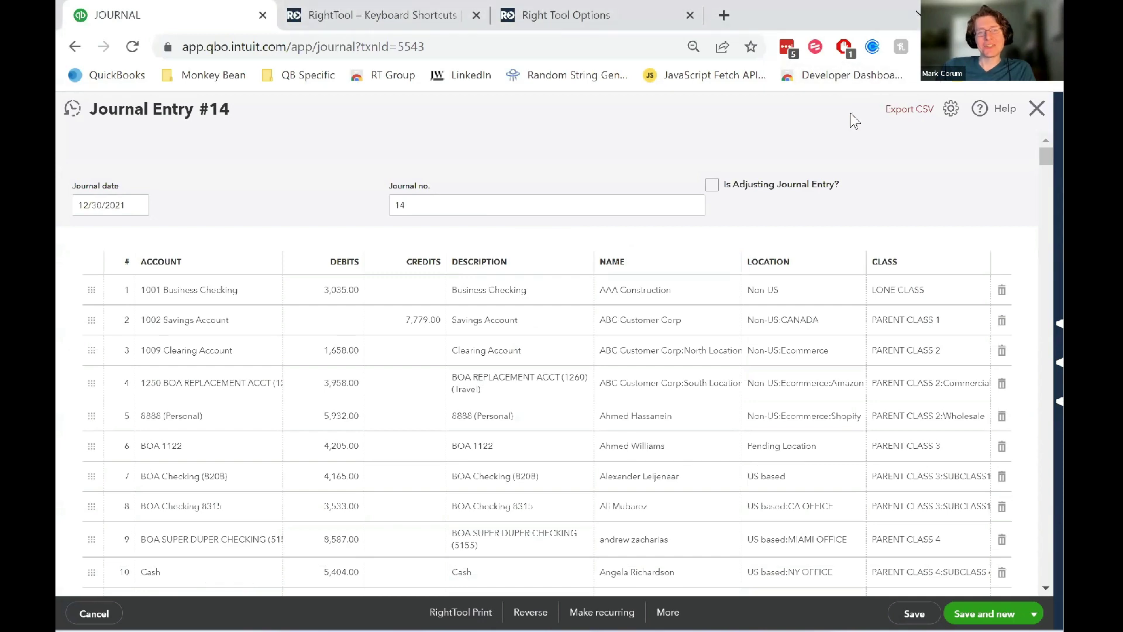
Open line 1 of Journal Entry #14 for editing, then reload the page.
key(ctrl+v)
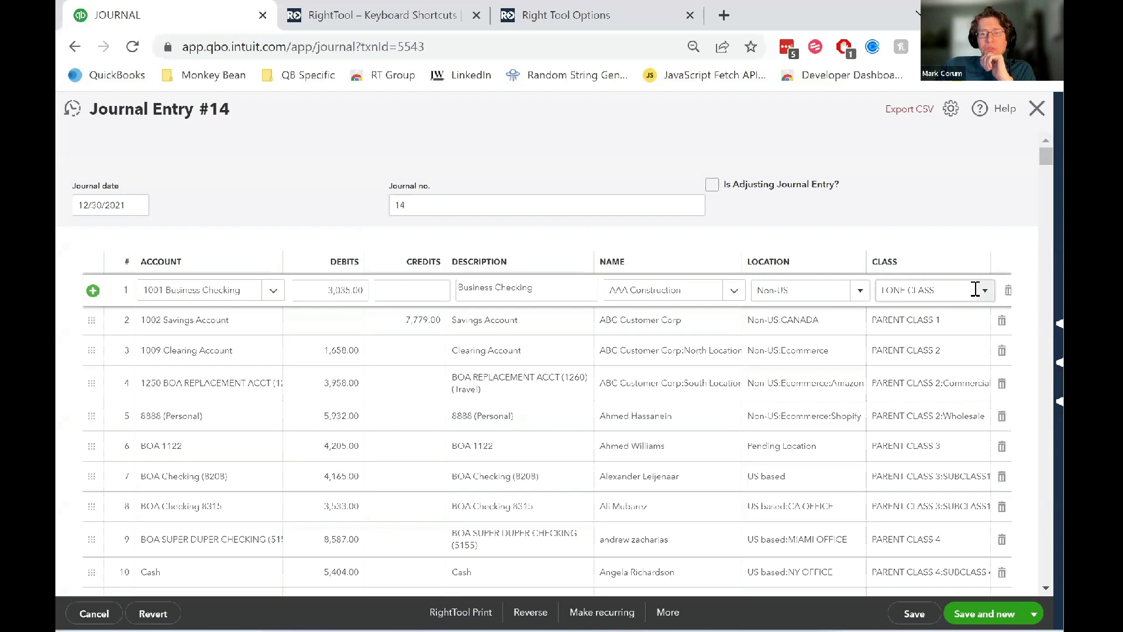
click(132, 46)
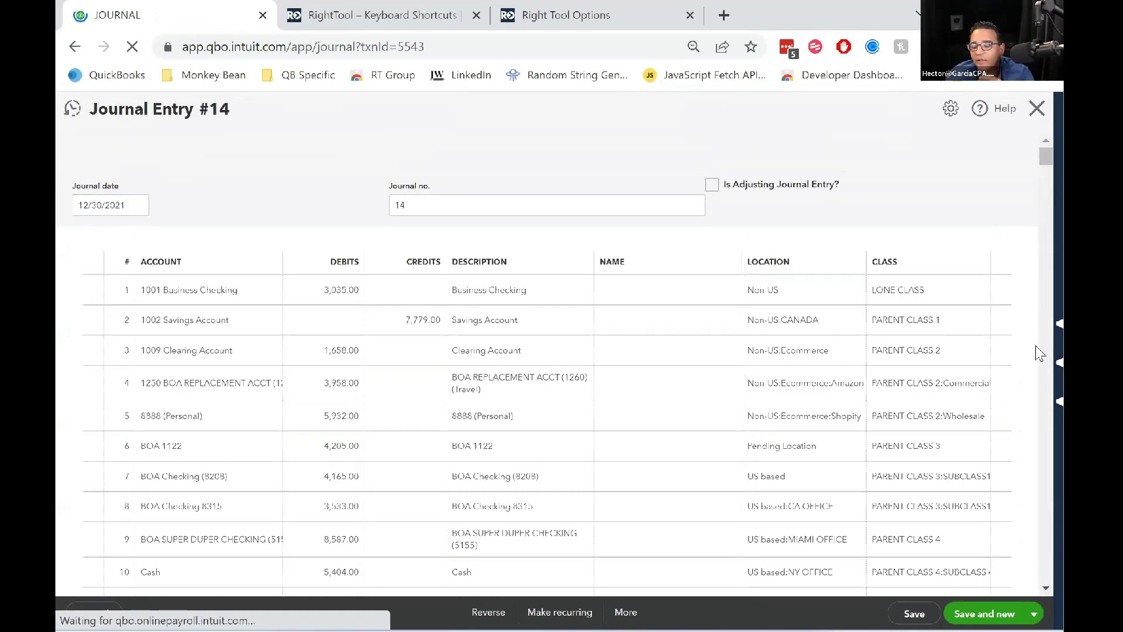
Start a blank Journal Entry #18 from RightTool's new-transaction list and return to Excel.
click(1053, 360)
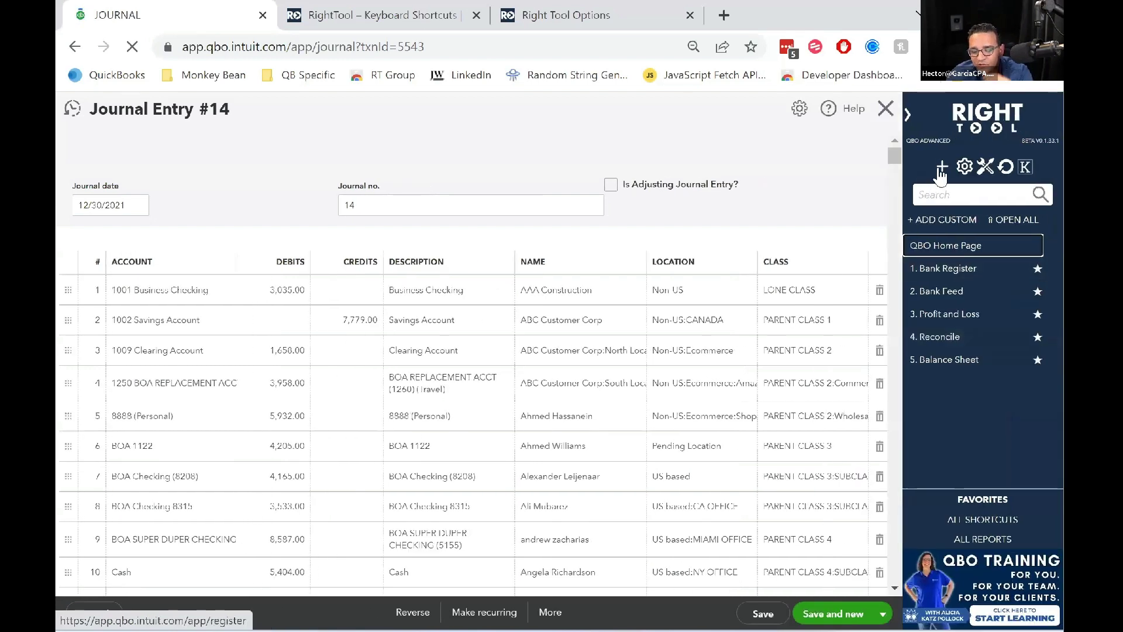
click(938, 169)
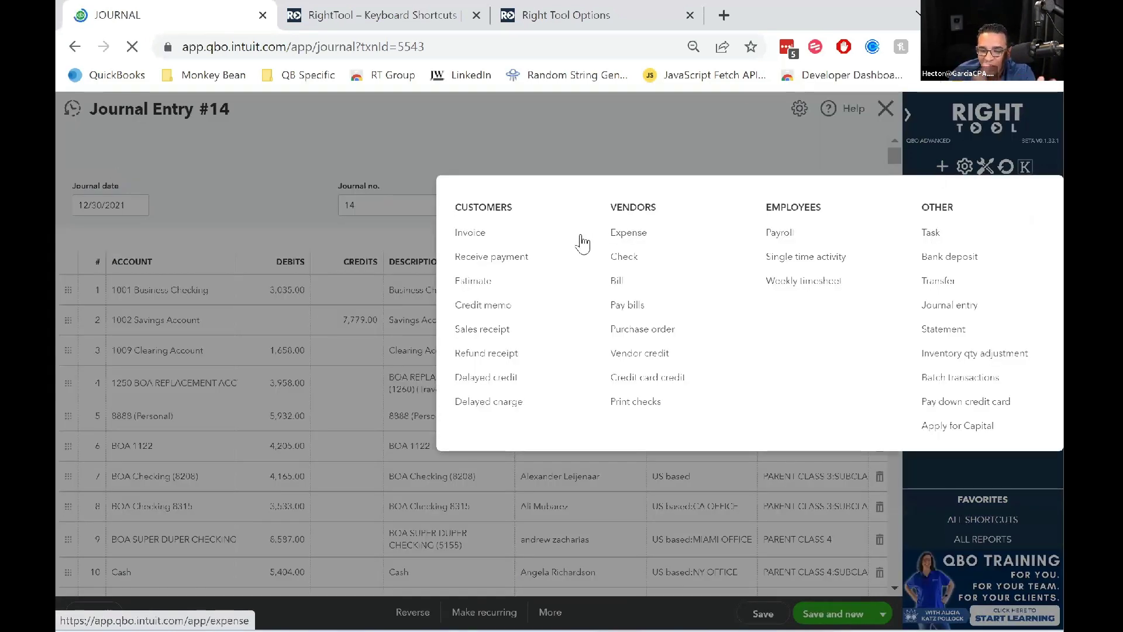
click(953, 304)
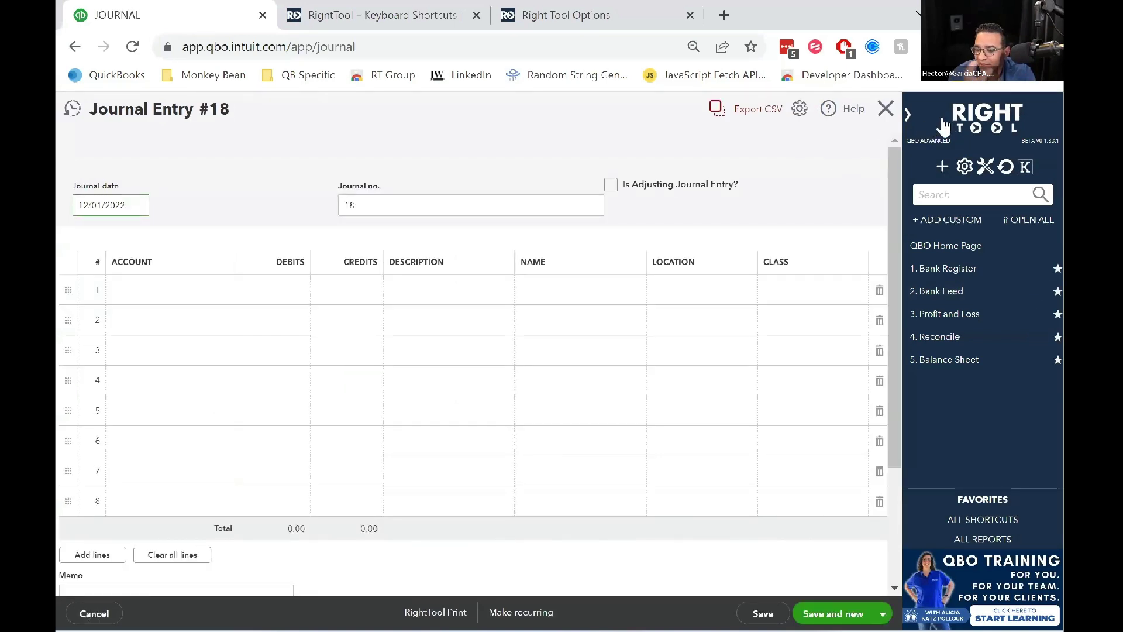
click(948, 126)
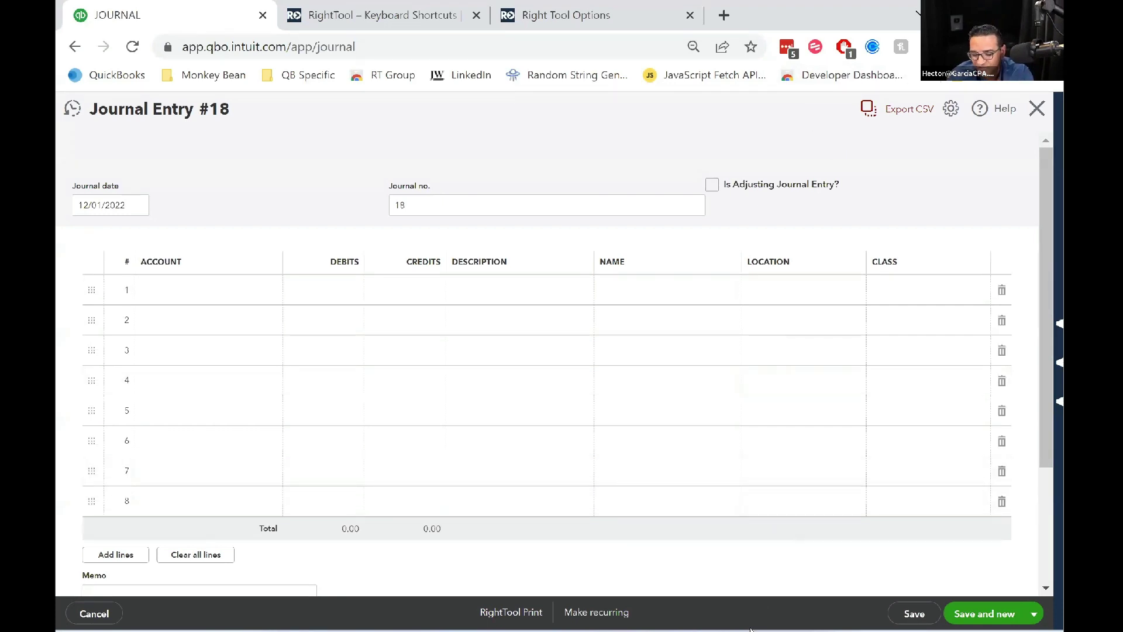
click(827, 578)
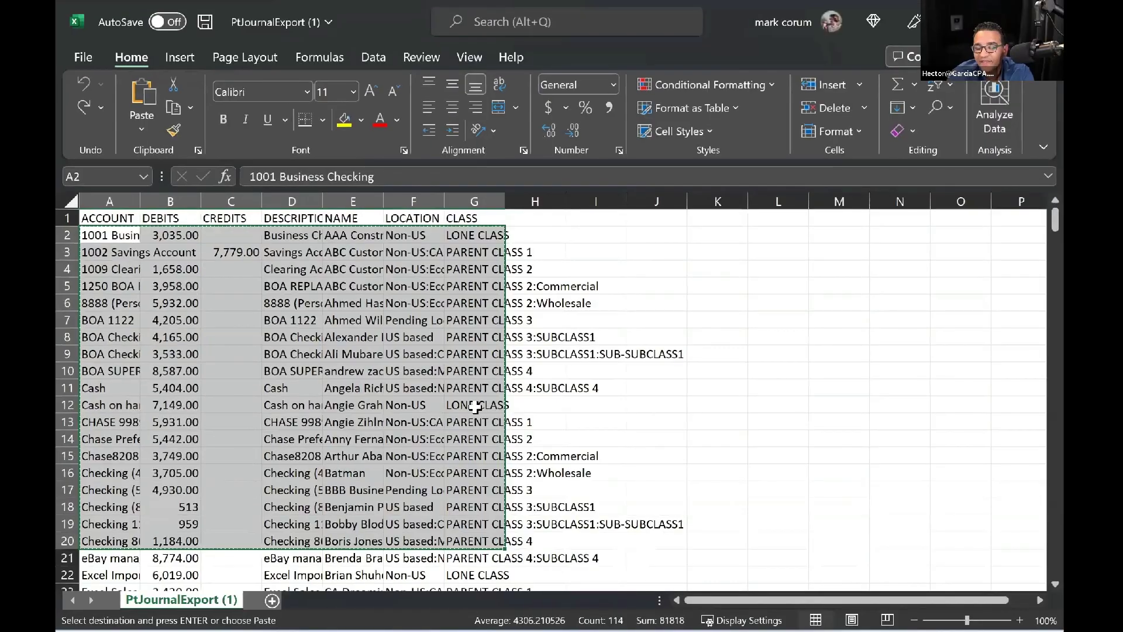
Change B12's debit to 7649, undo it back to 7,149.00, and select columns for widening.
click(181, 402)
double_click(181, 403)
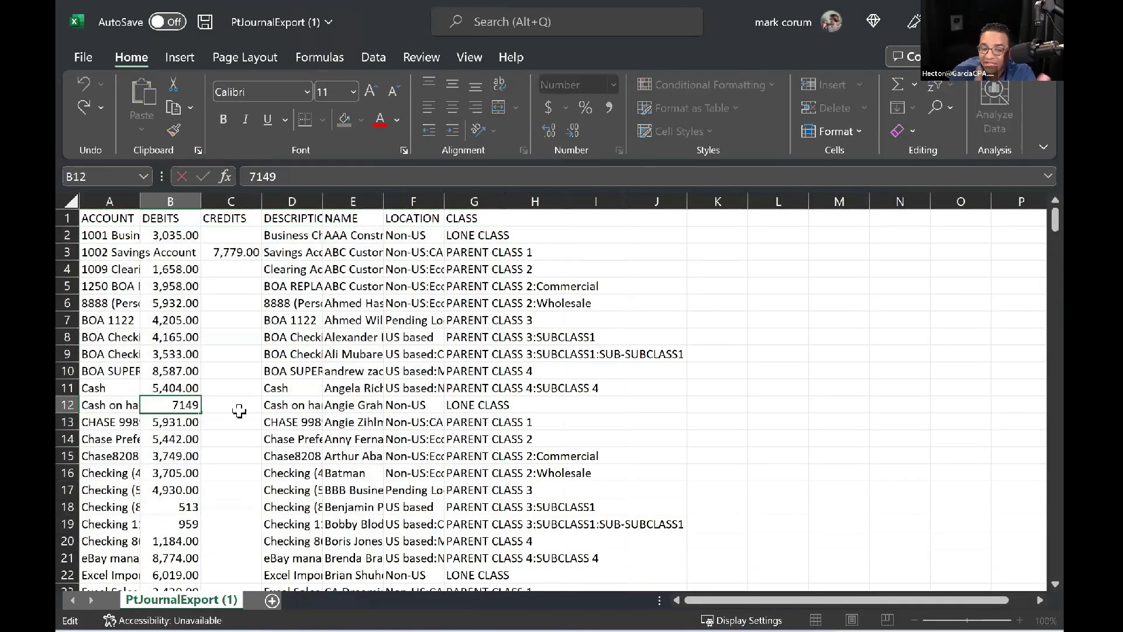
key(BackSpace)
text(6)
click(314, 404)
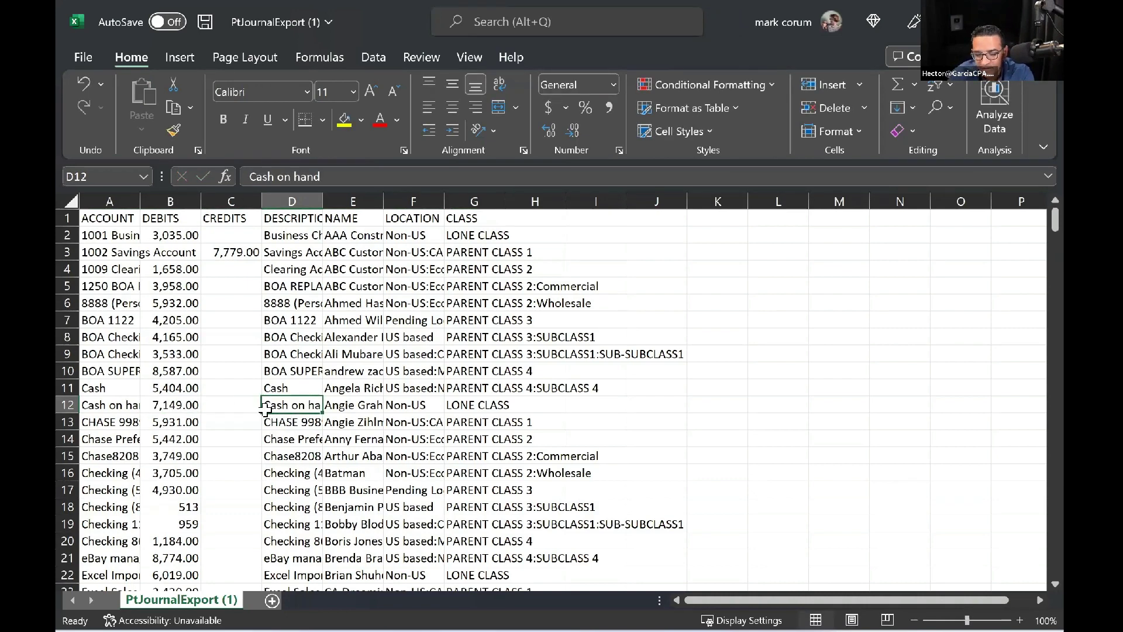
key(ctrl+z)
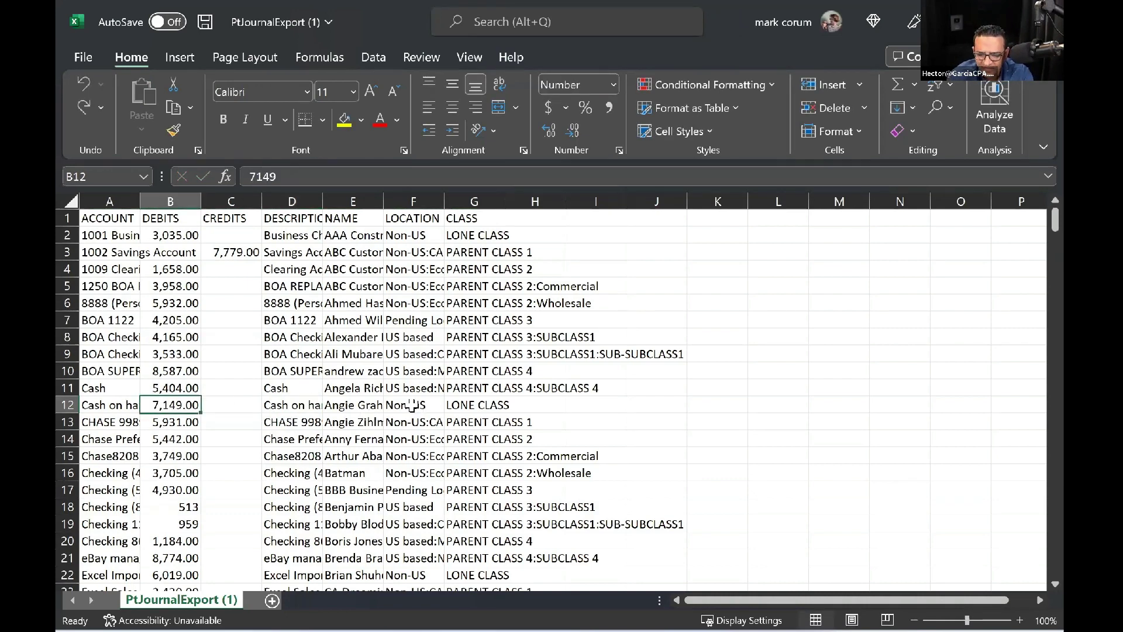
drag(117, 201, 578, 197)
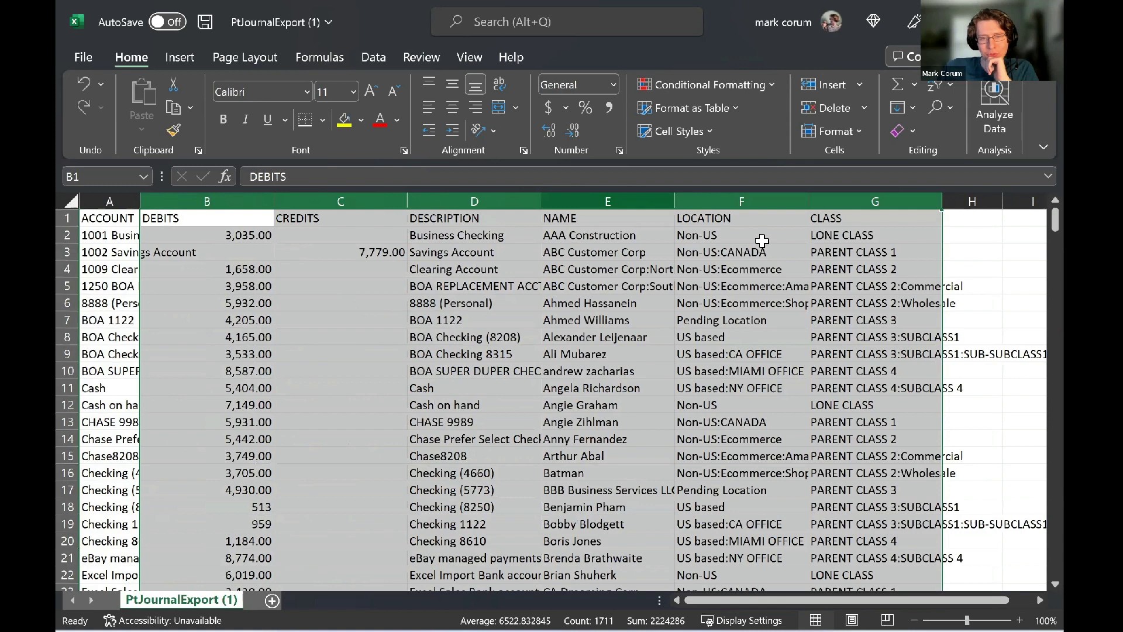
Copy rows A2:G20 from the Excel sheet and switch to blank Journal Entry #18.
click(762, 350)
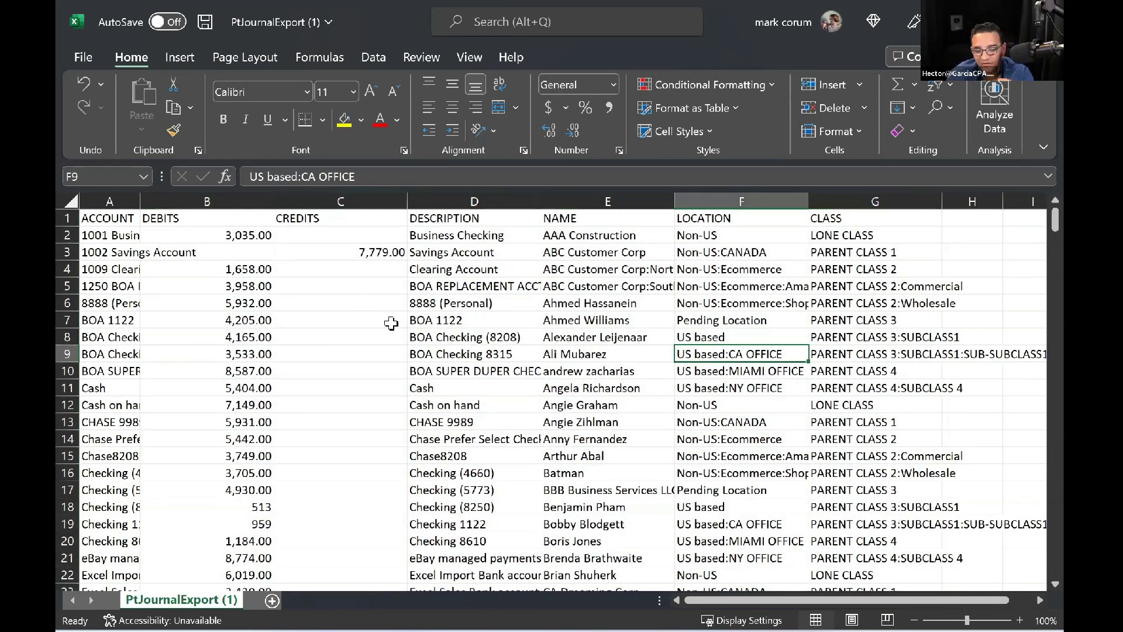
scroll(489, 362, down, 1)
scroll(497, 374, up, 1)
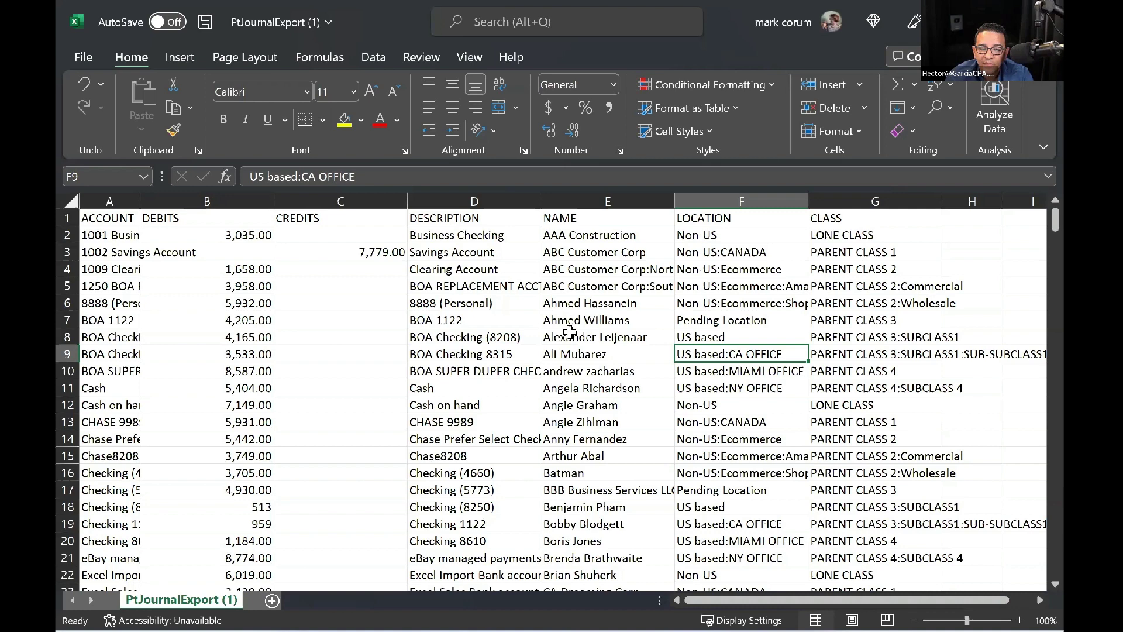
click(109, 219)
drag(109, 235, 912, 543)
key(ctrl+c)
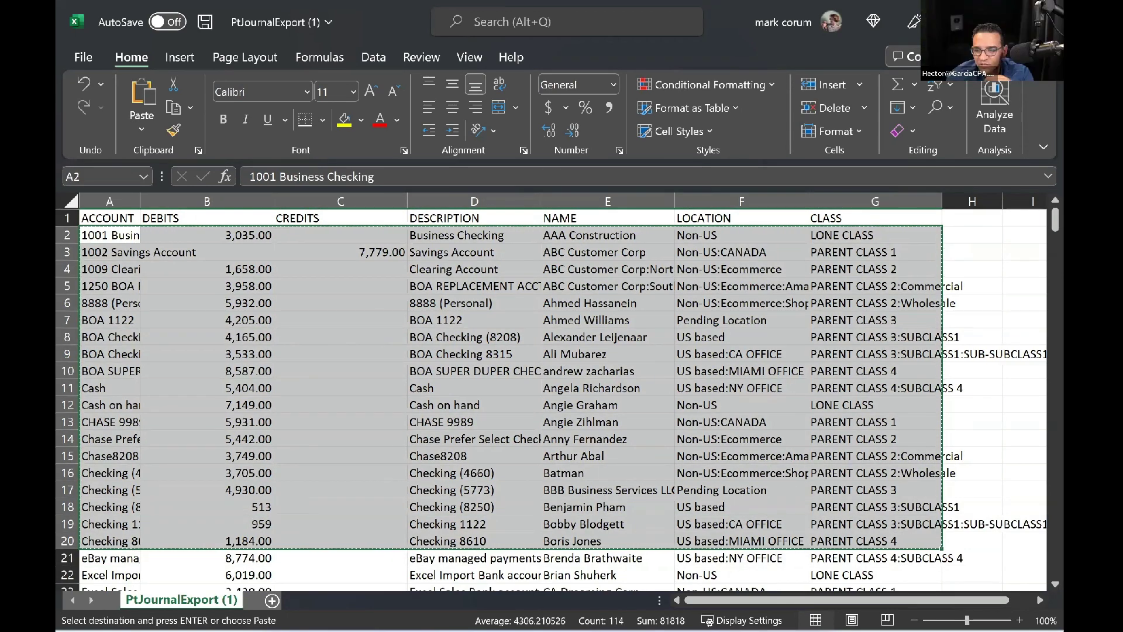
key(alt+Tab)
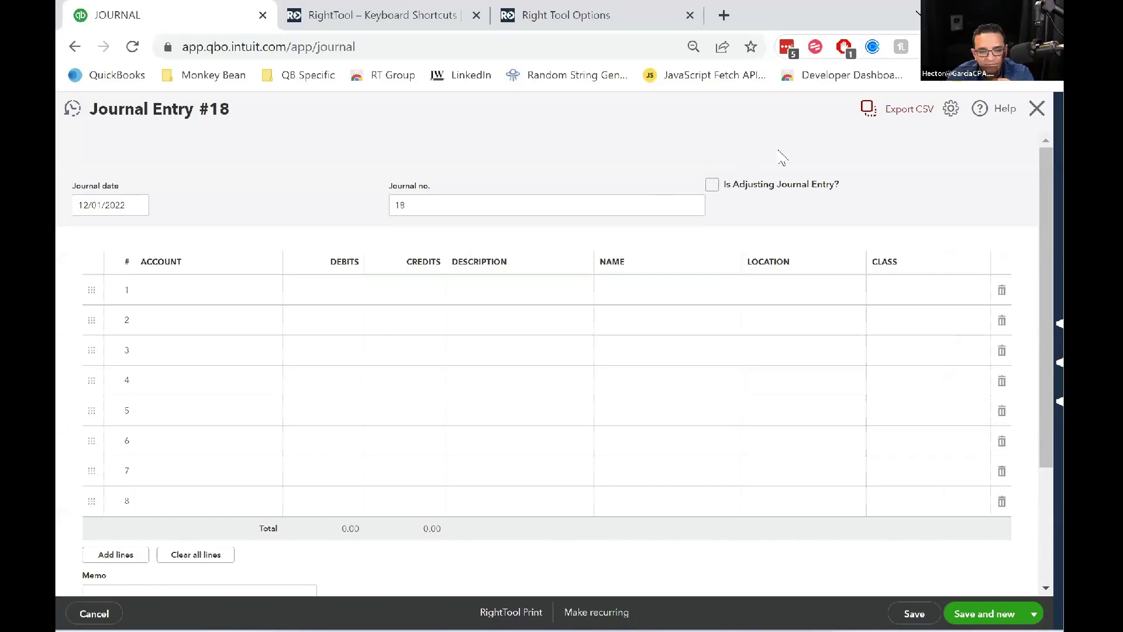
Open RightTool's Paste Journal Entry dialog via the Paste From Excel icon on Journal Entry #18.
click(866, 120)
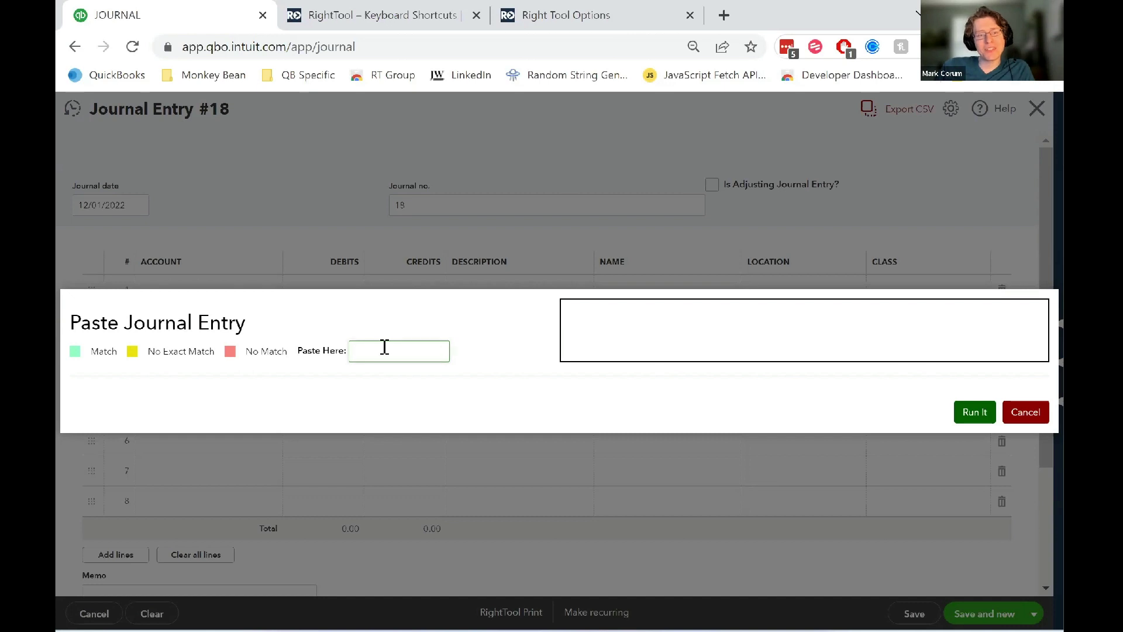
Paste the copied rows into the dialog and review them, every line flagged Match.
key(ctrl+v)
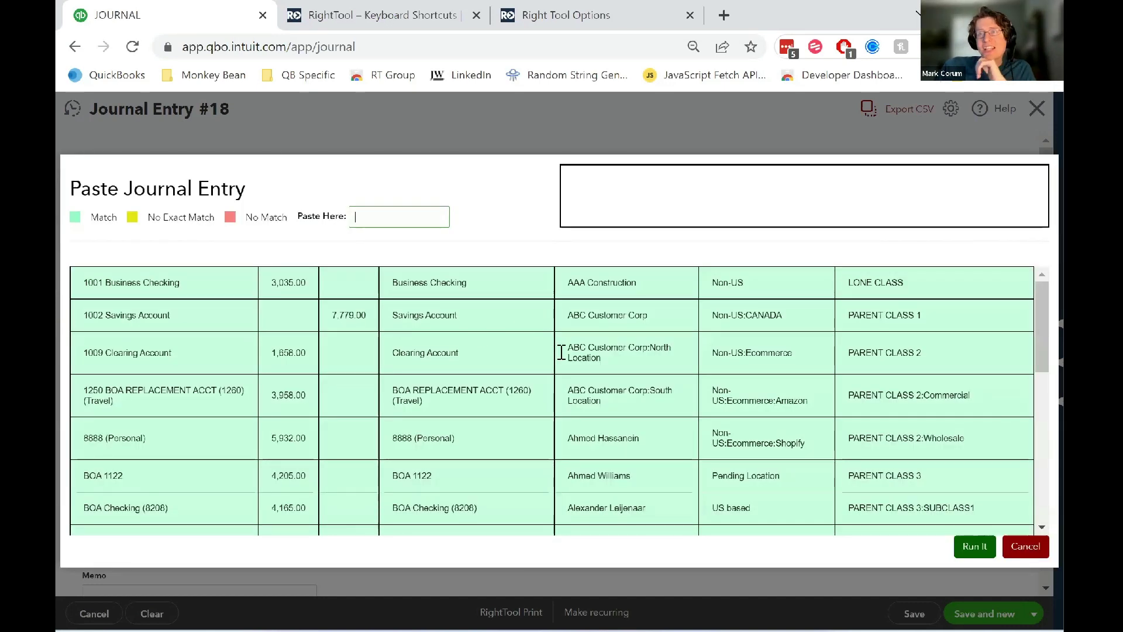
scroll(596, 338, down, 8)
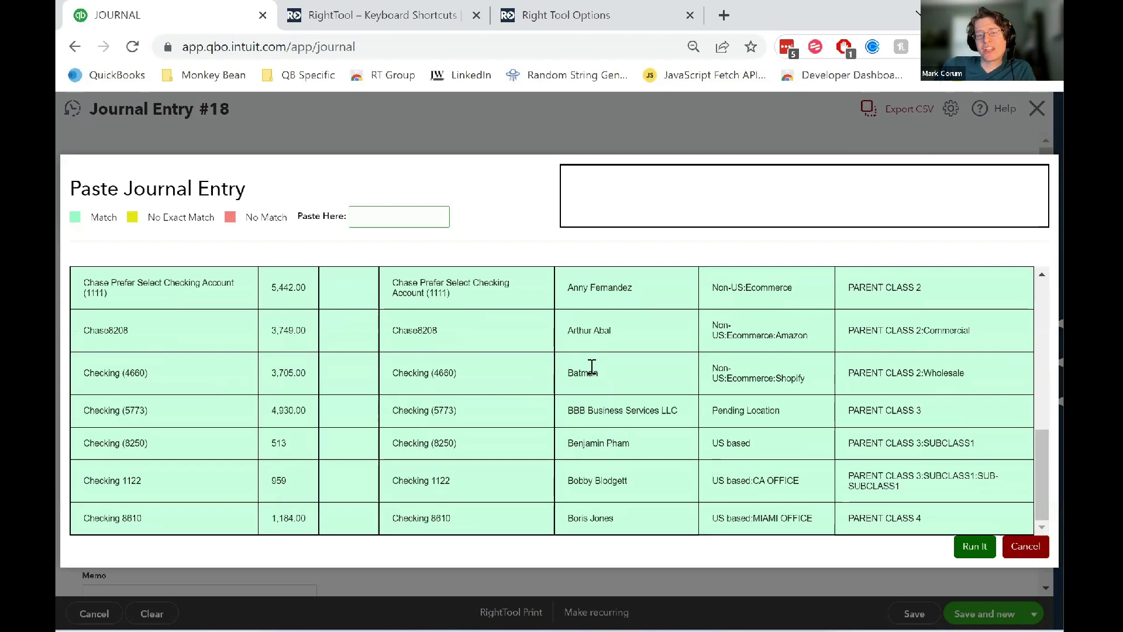
scroll(591, 374, up, 8)
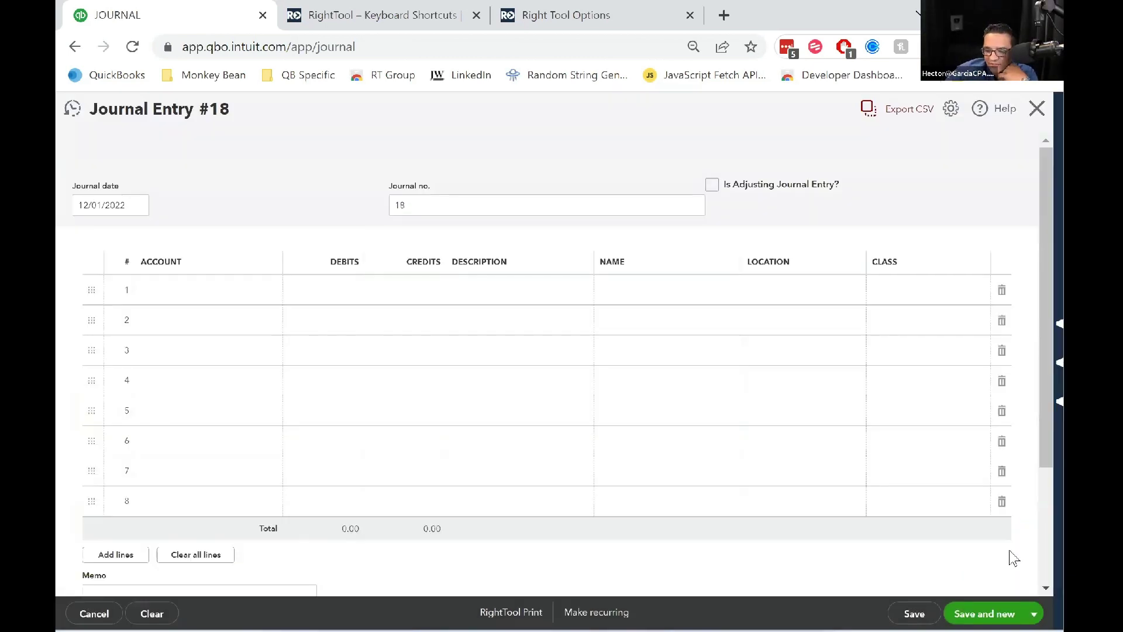
Close the paste window and shorten A7's account from BOA 1122 to BO in Excel.
click(1030, 551)
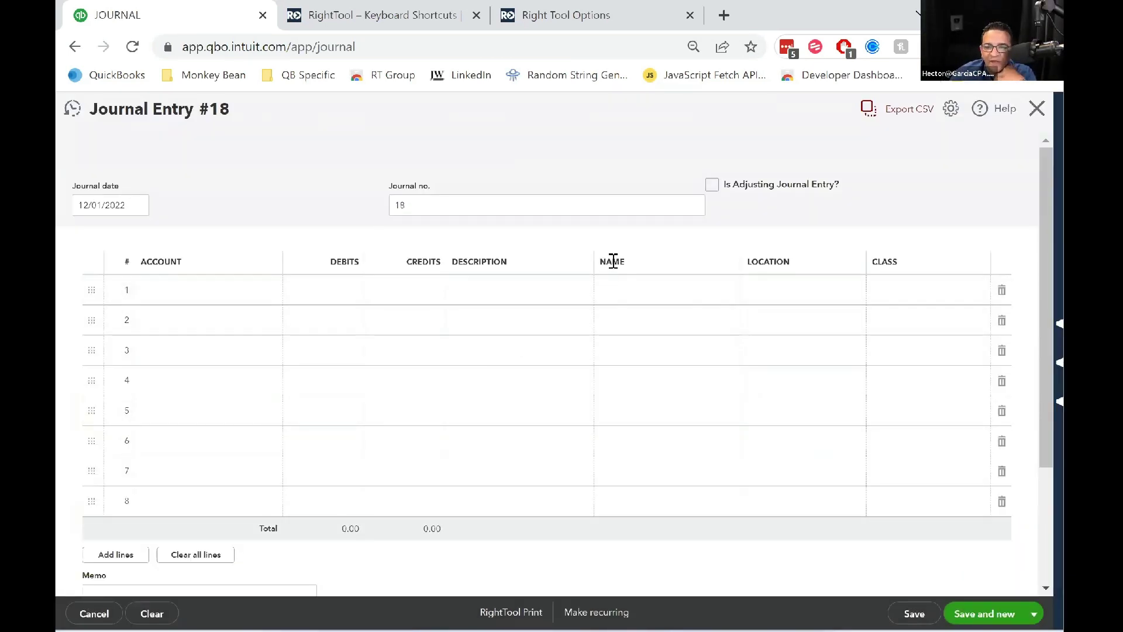
mouse_move(760, 613)
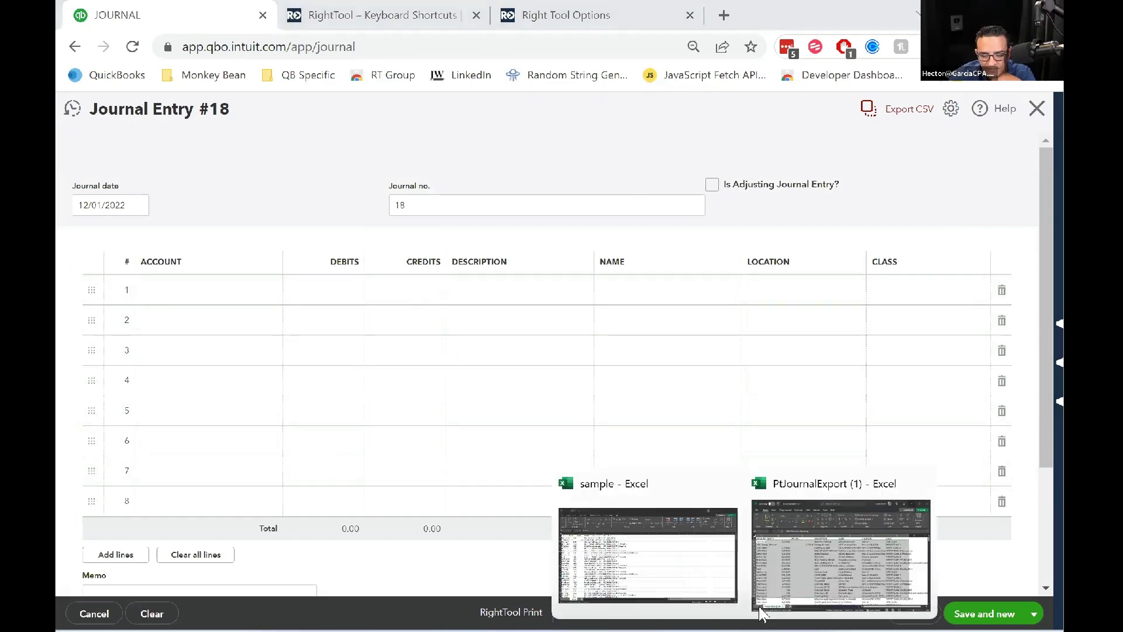
click(811, 574)
click(135, 320)
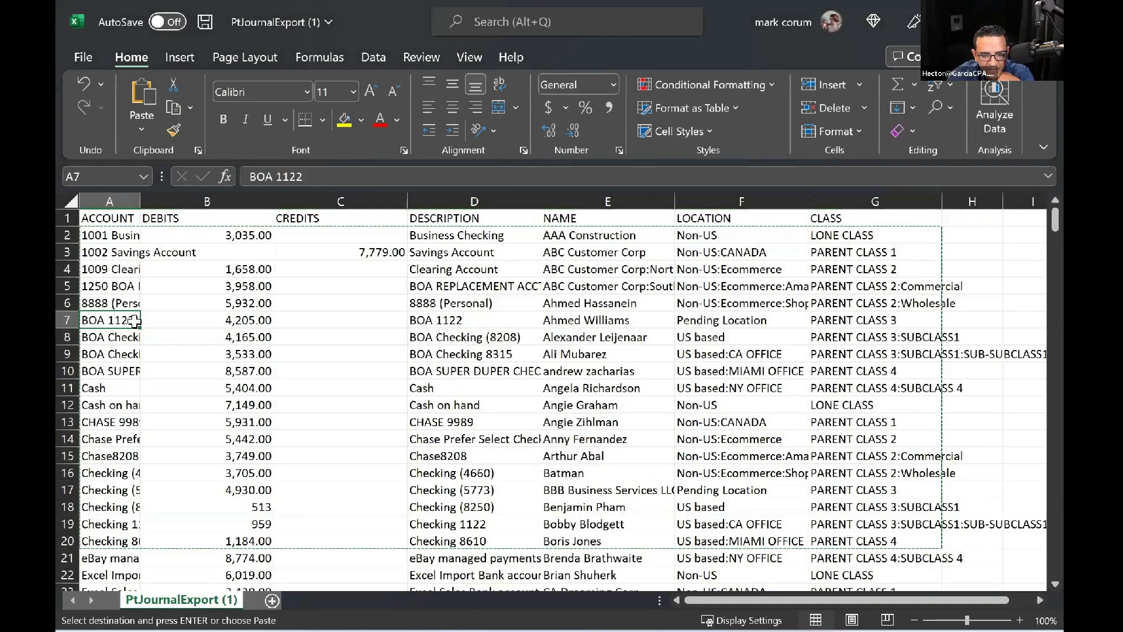
key(F2)
key(BackSpace)
key(BackSpace)
key(BackSpace)
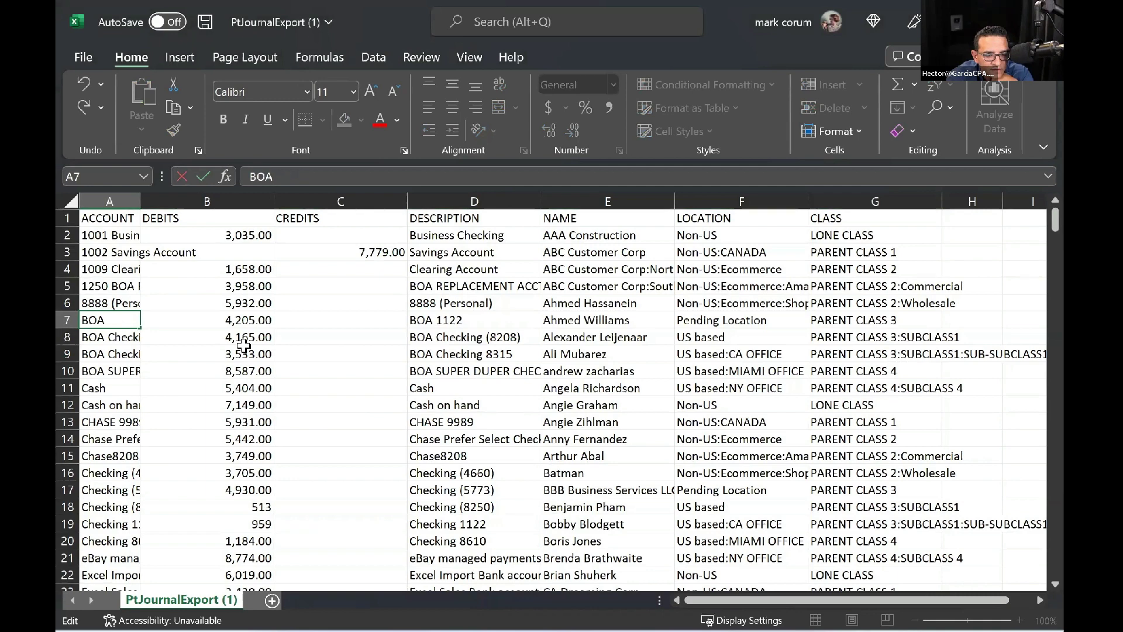
click(489, 324)
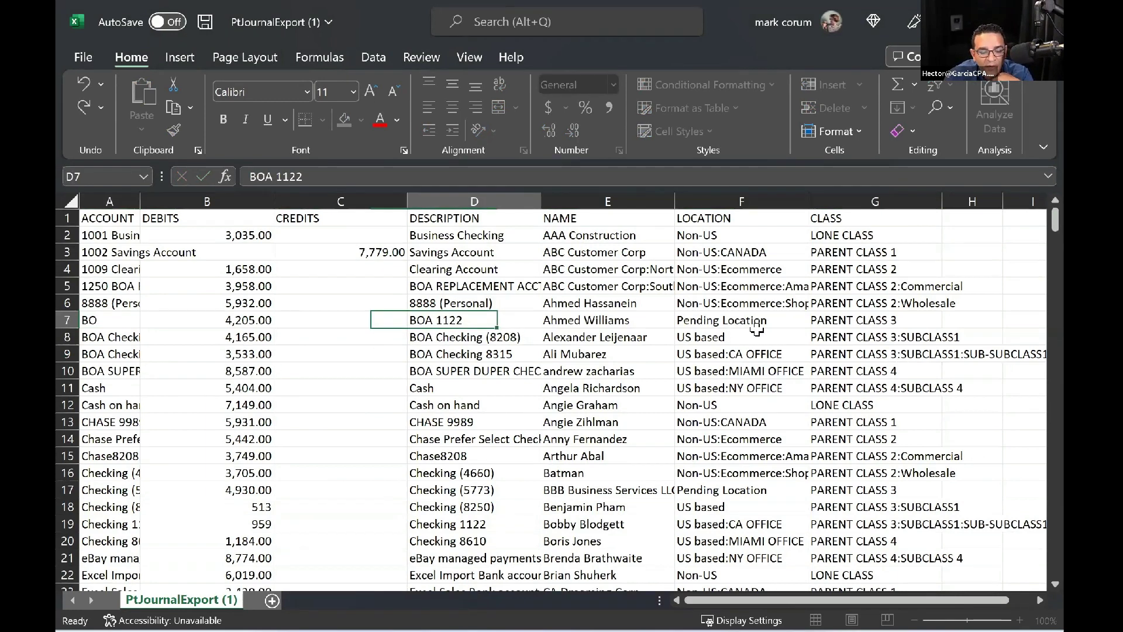
Shorten the class in cell G3 to PARENT.
click(910, 326)
key(ctrl+Down)
scroll(912, 363, up, 5)
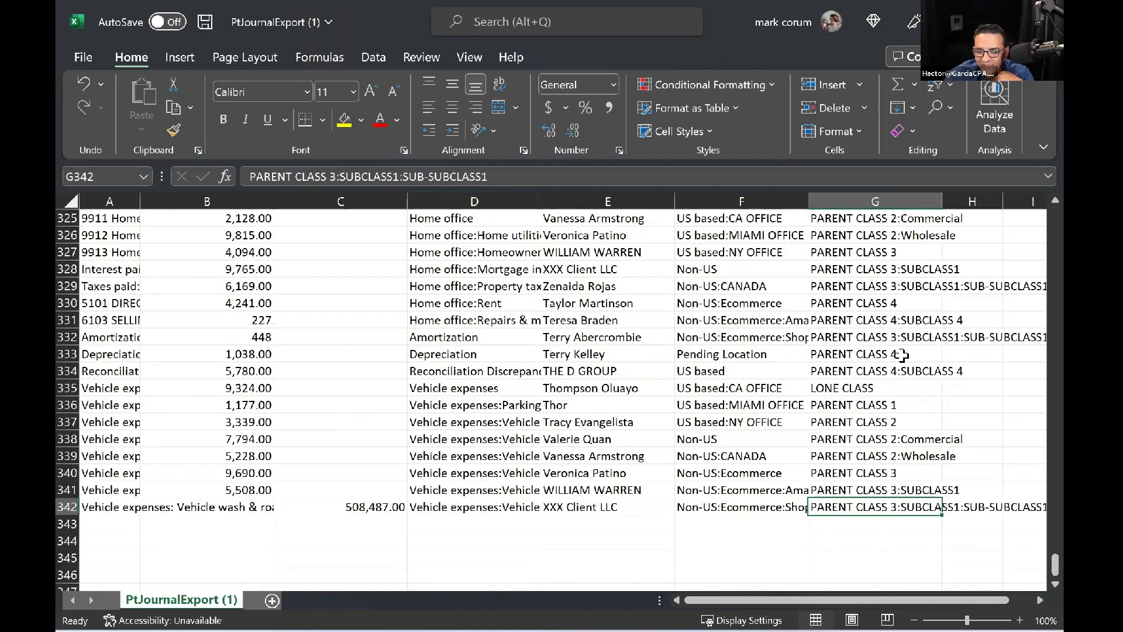
key(ctrl+Up)
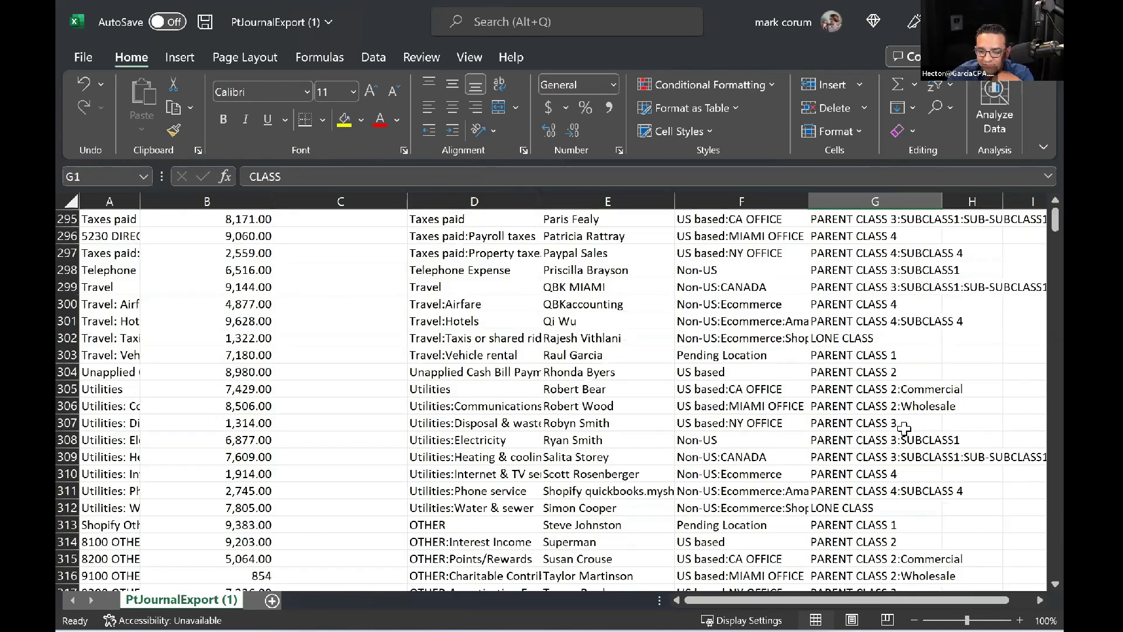
double_click(894, 252)
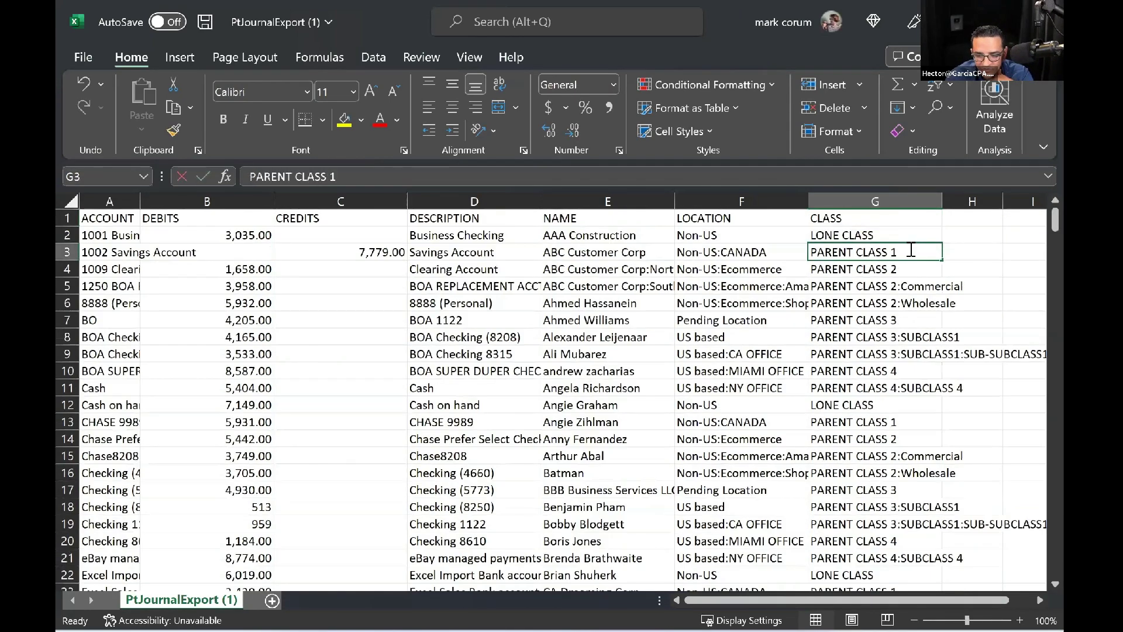
key(BackSpace)
key(BackSpace)
key(BackSpace)
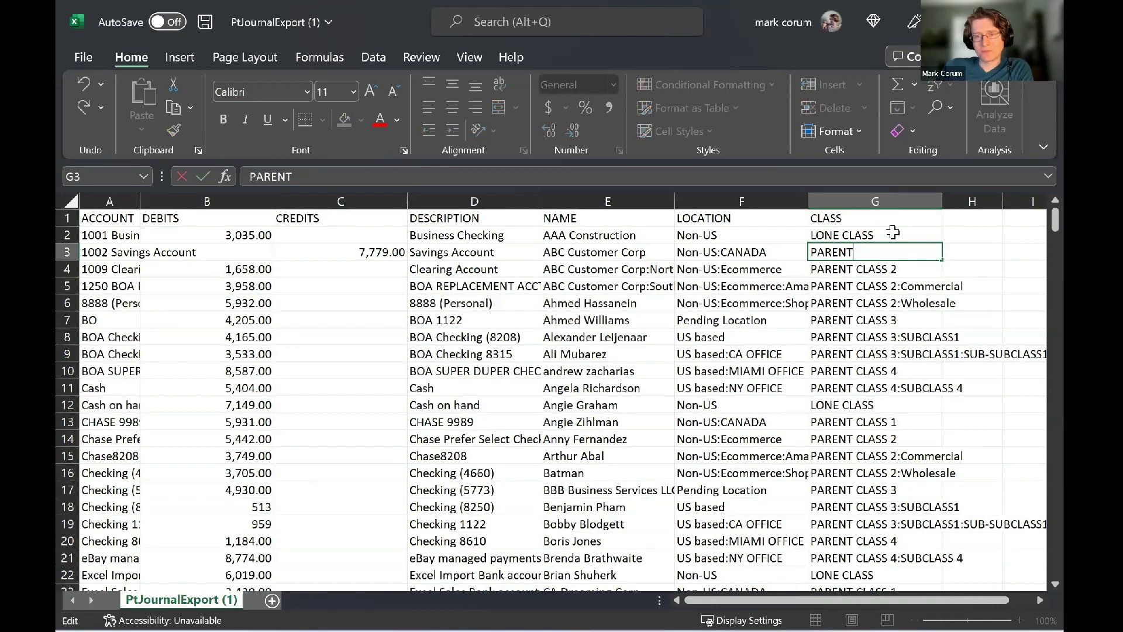
click(910, 349)
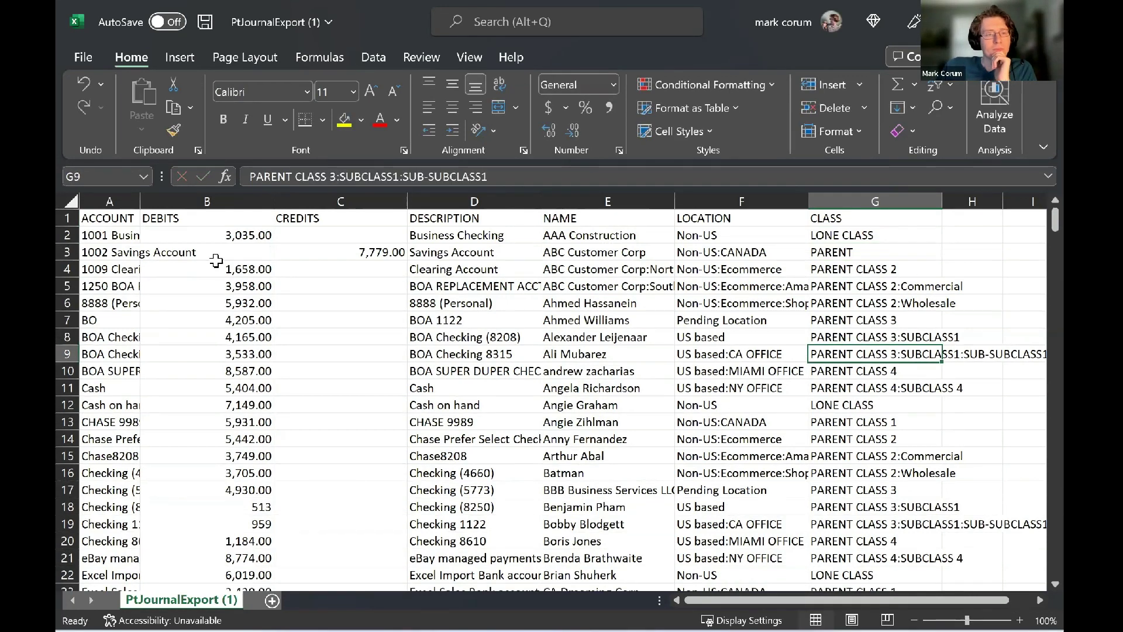
Copy the edited journal rows A2:G20.
drag(120, 236, 883, 520)
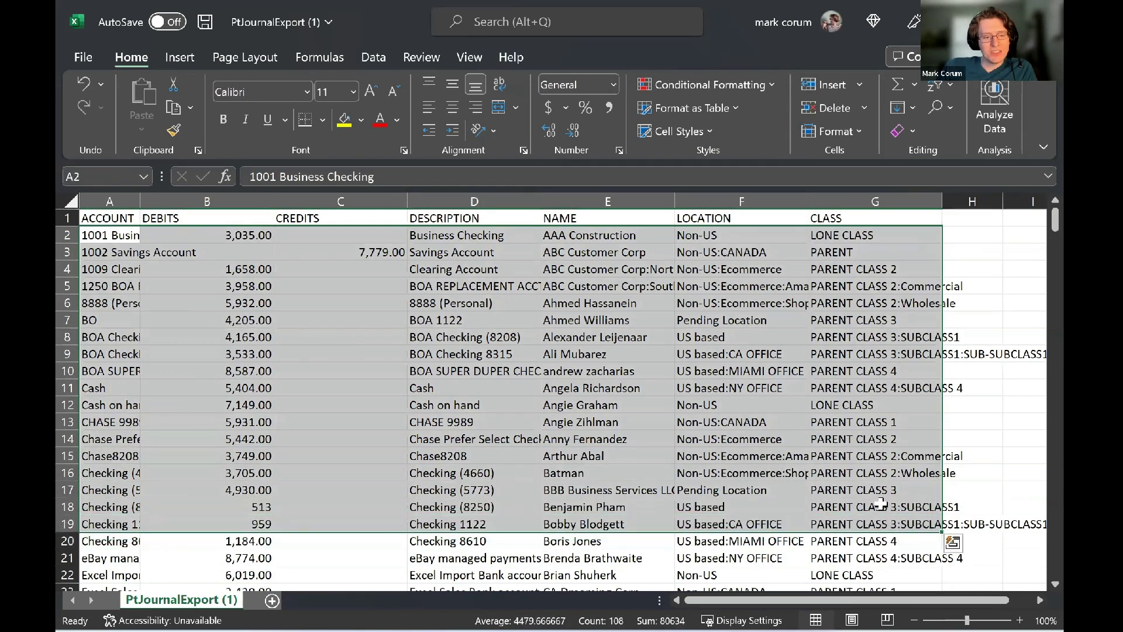
key(shift+Down)
key(ctrl+c)
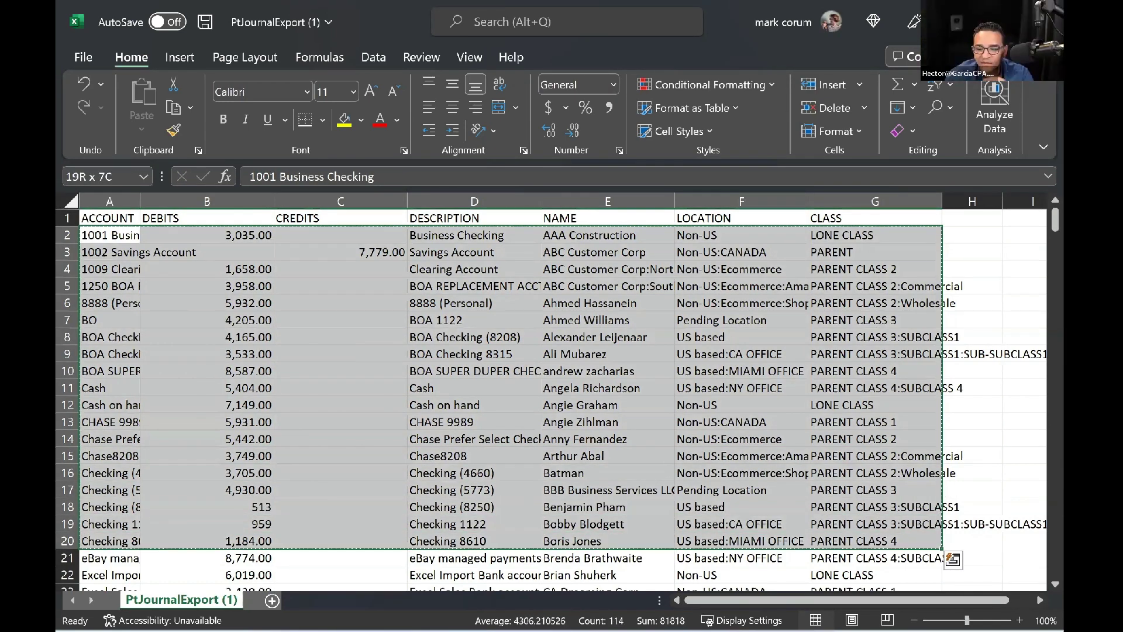
Paste the edited rows into a fresh Paste Journal Entry window on Journal Entry #18.
key(alt+Tab)
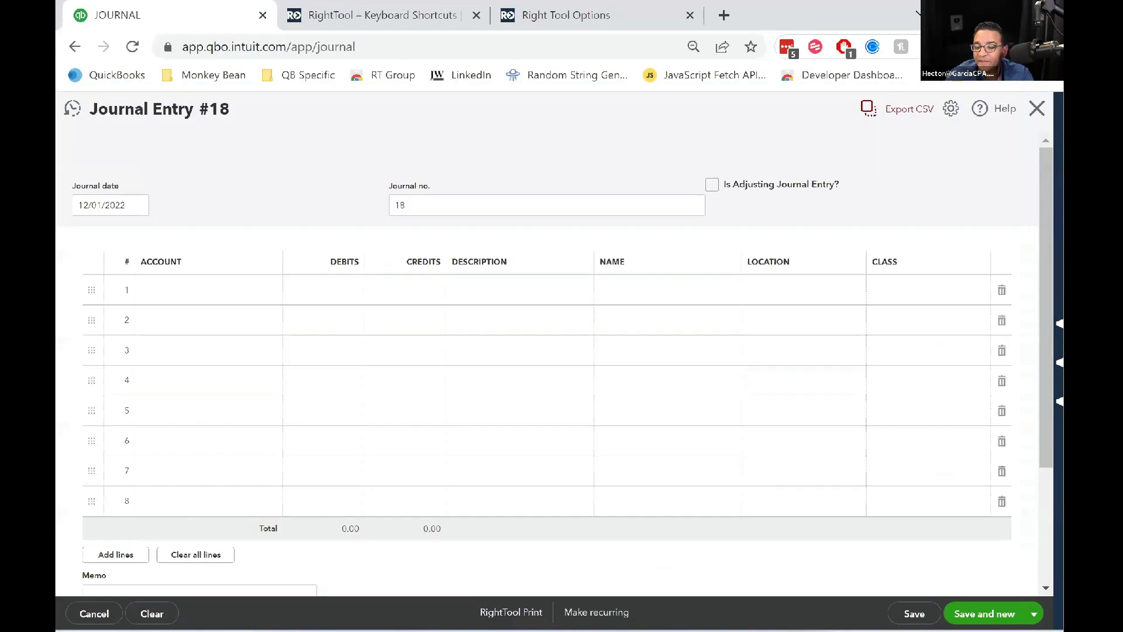
click(868, 111)
click(401, 219)
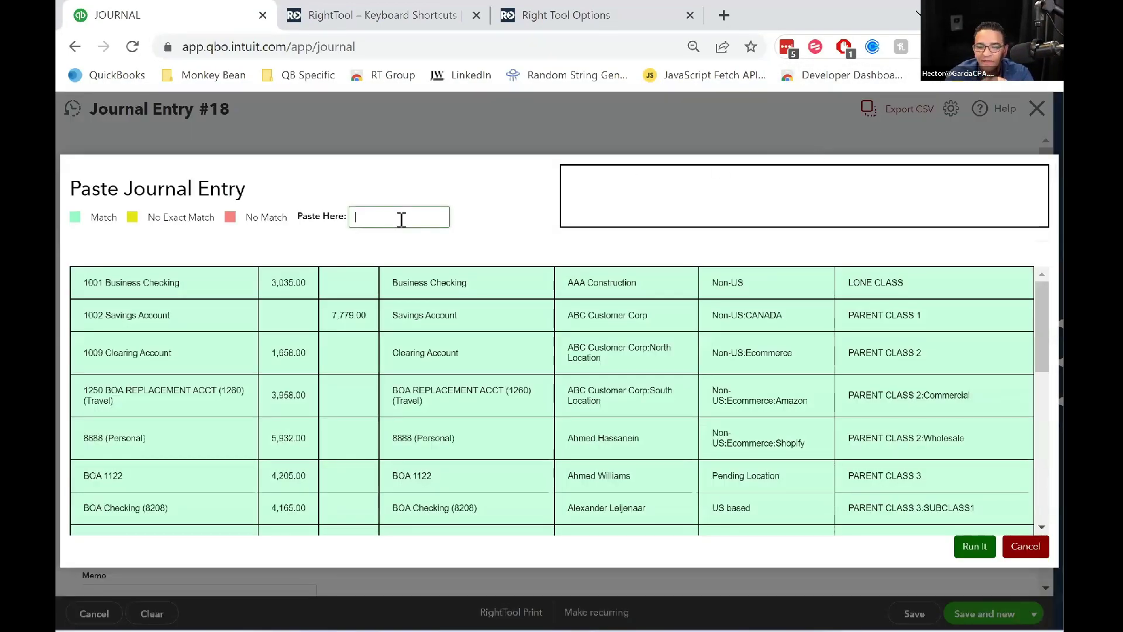
key(ctrl+v)
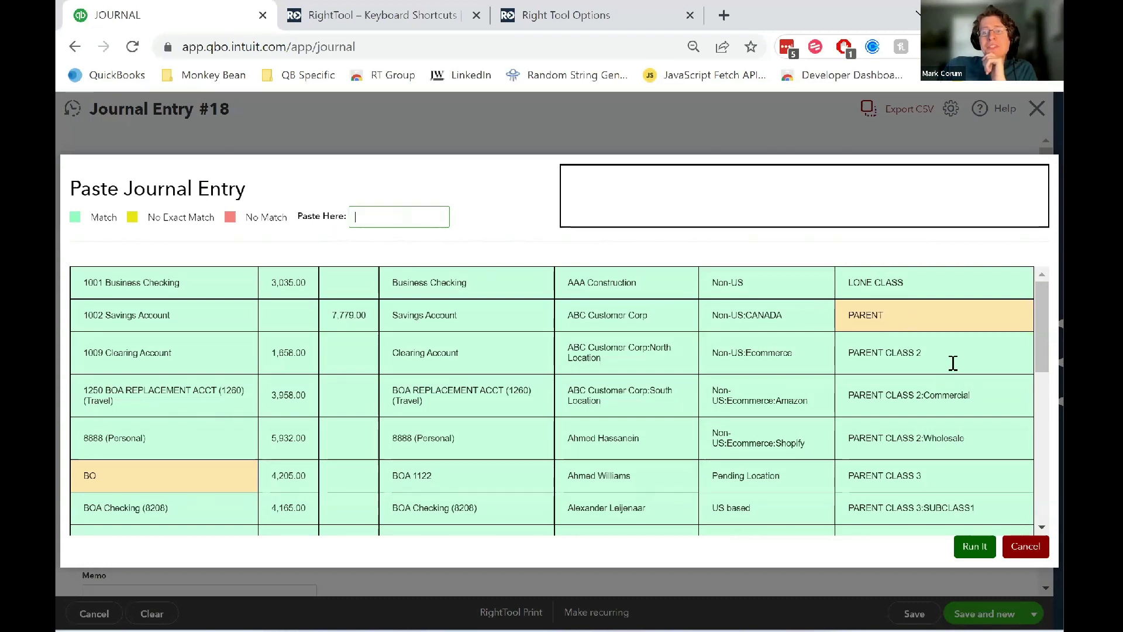
Change the unmatched PARENT class cell to Parent Class 3.
click(918, 319)
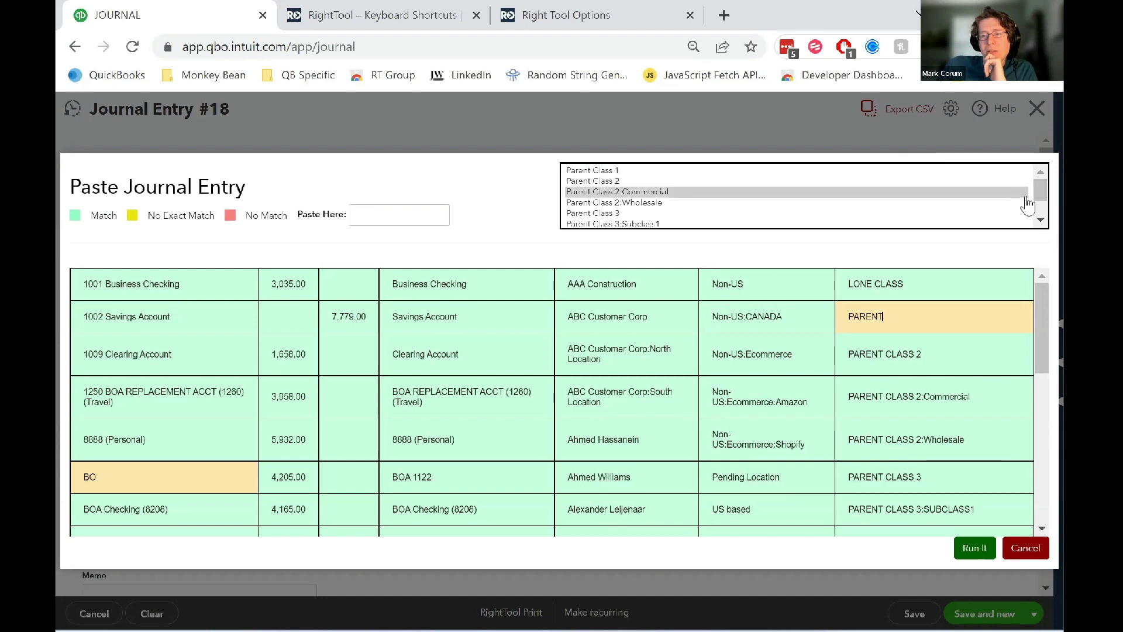
scroll(1034, 221, down, 3)
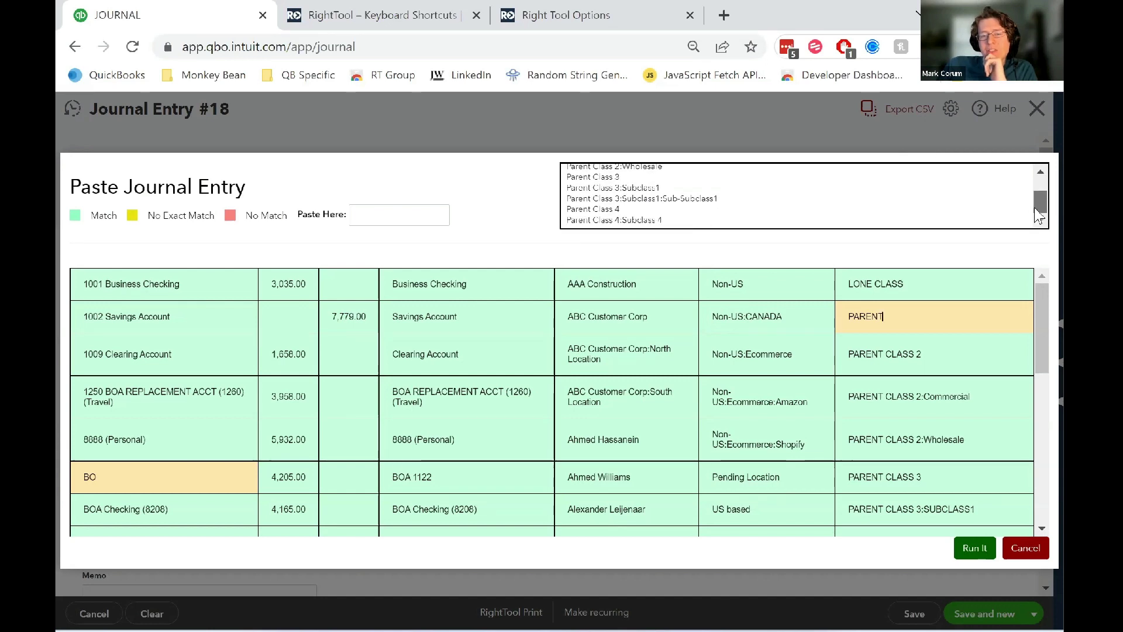
scroll(1035, 193, up, 3)
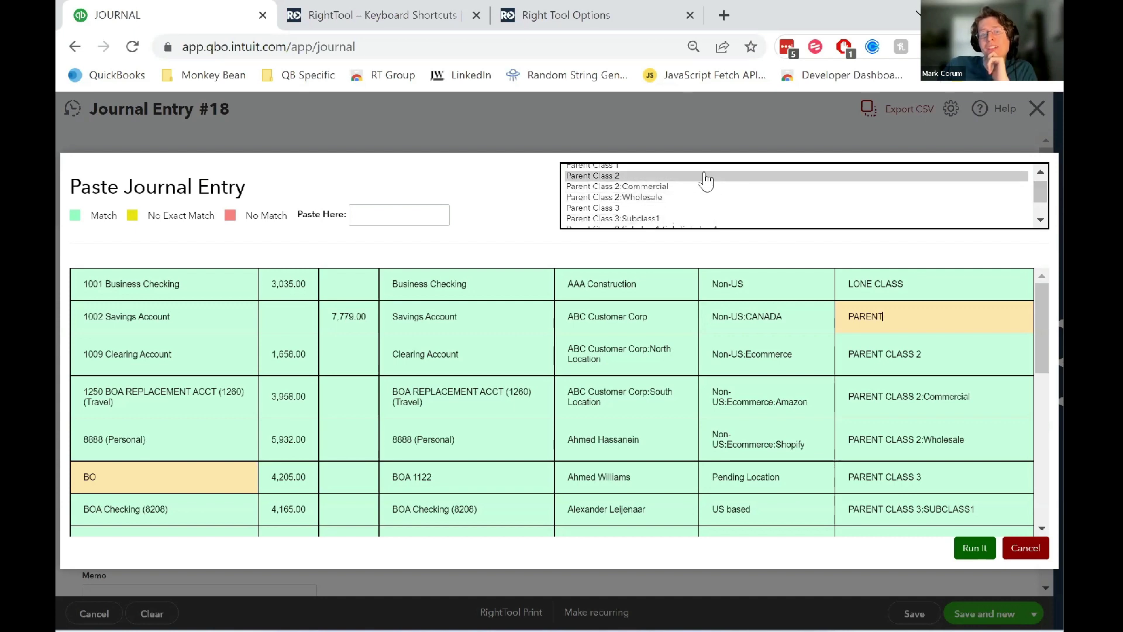
click(694, 208)
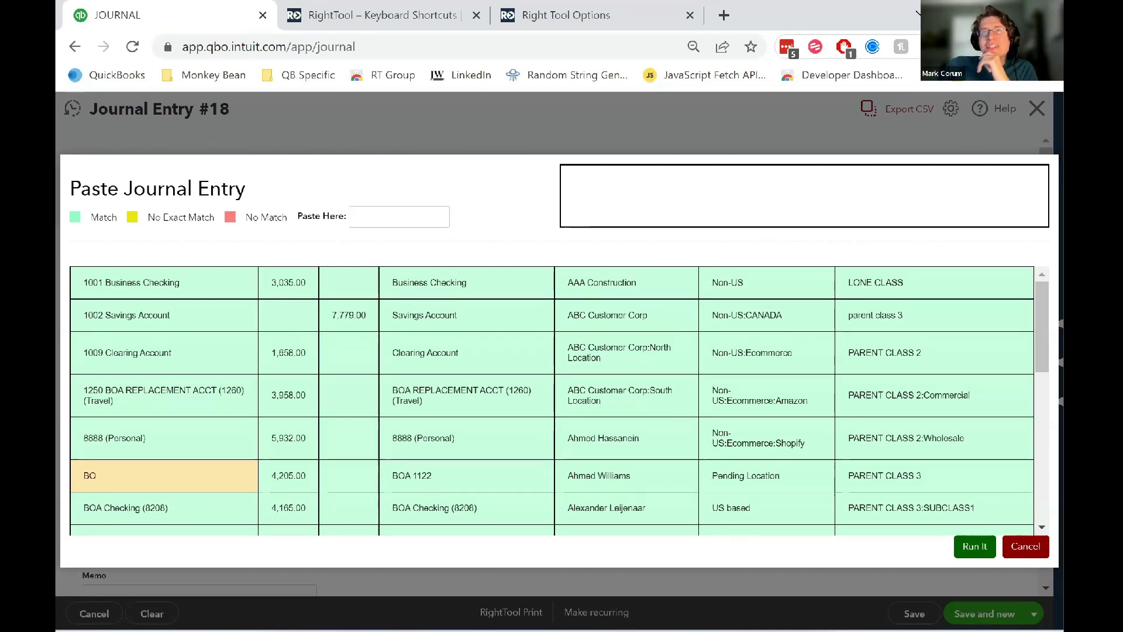
Map the unmatched BO account to Boa 1122 and review the rows for any remaining mismatches.
click(196, 480)
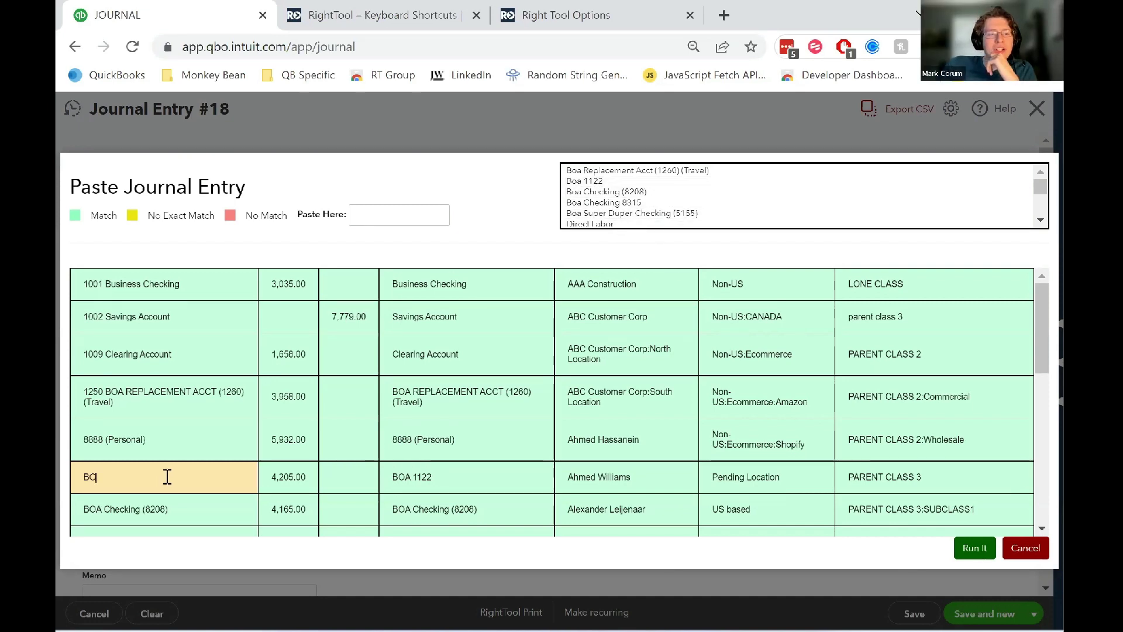
scroll(705, 225, down, 1)
scroll(705, 226, down, 1)
scroll(697, 208, up, 3)
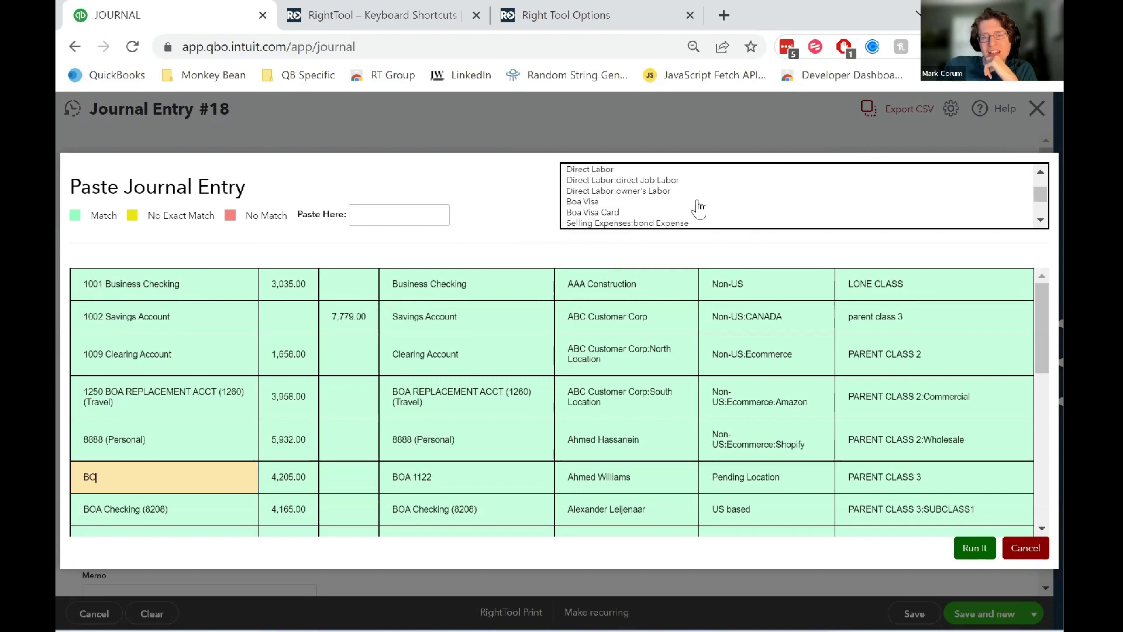
scroll(672, 199, down, 3)
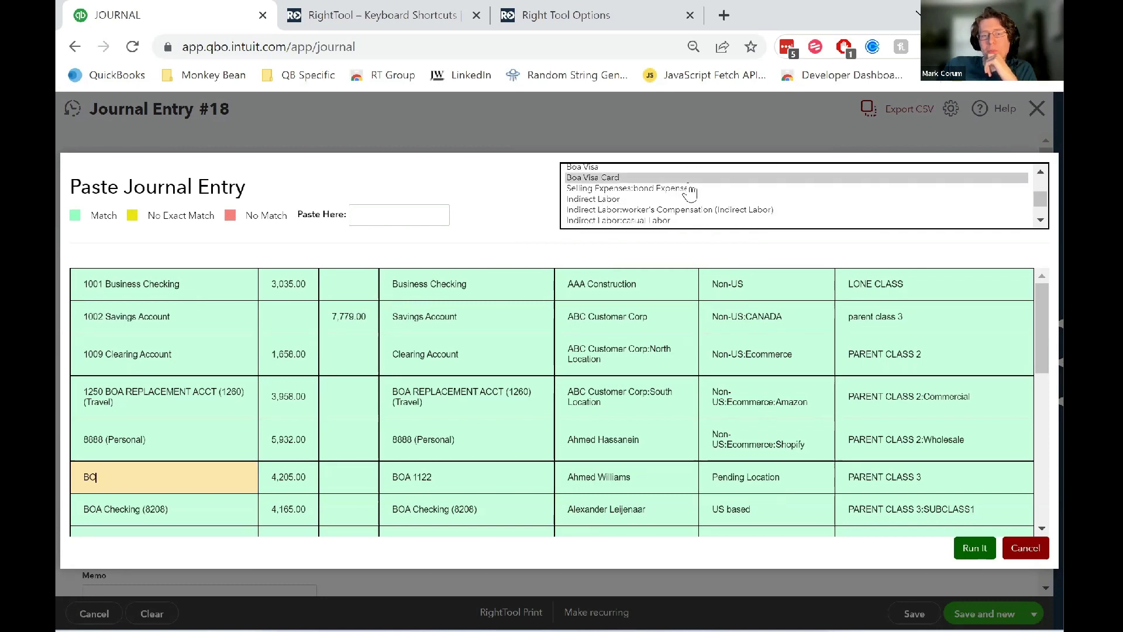
scroll(704, 199, up, 3)
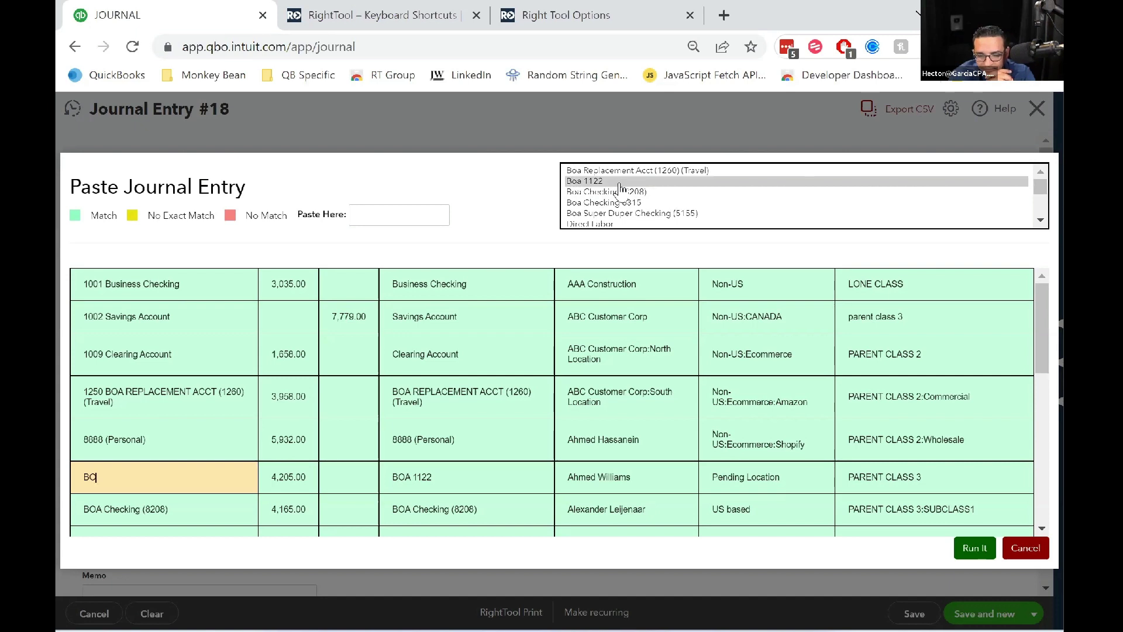
click(621, 183)
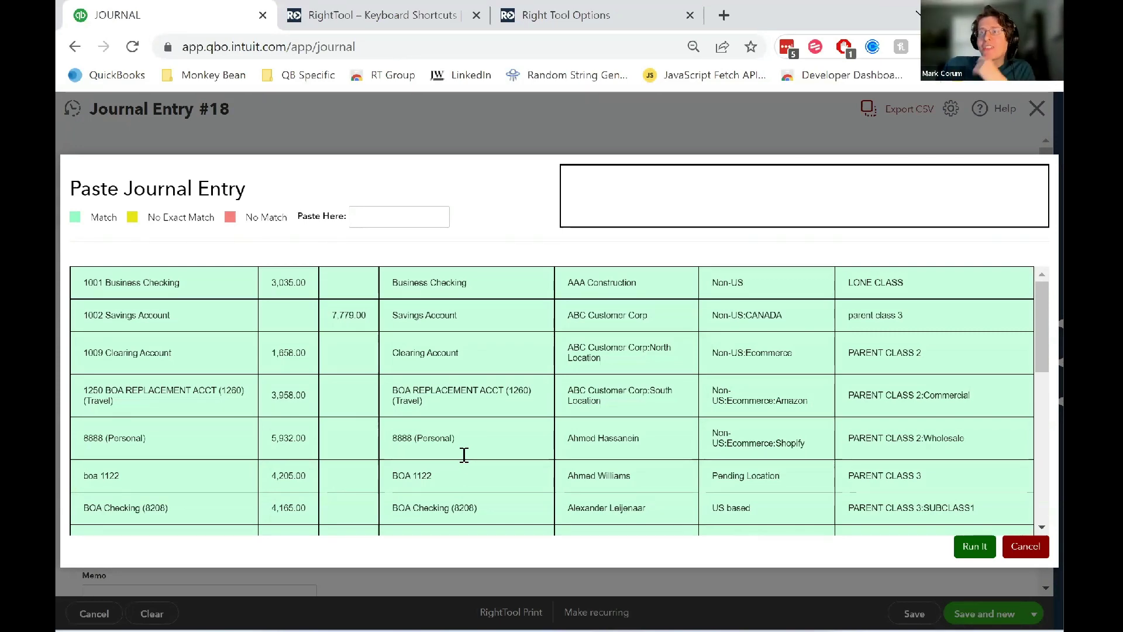
scroll(957, 381, down, 3)
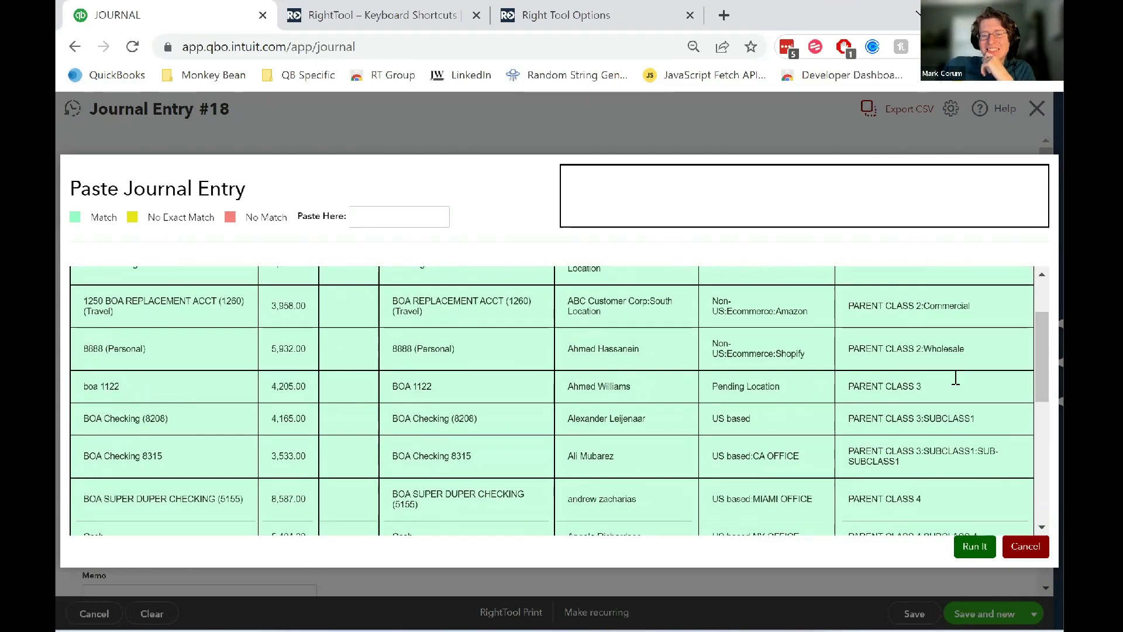
scroll(958, 381, up, 3)
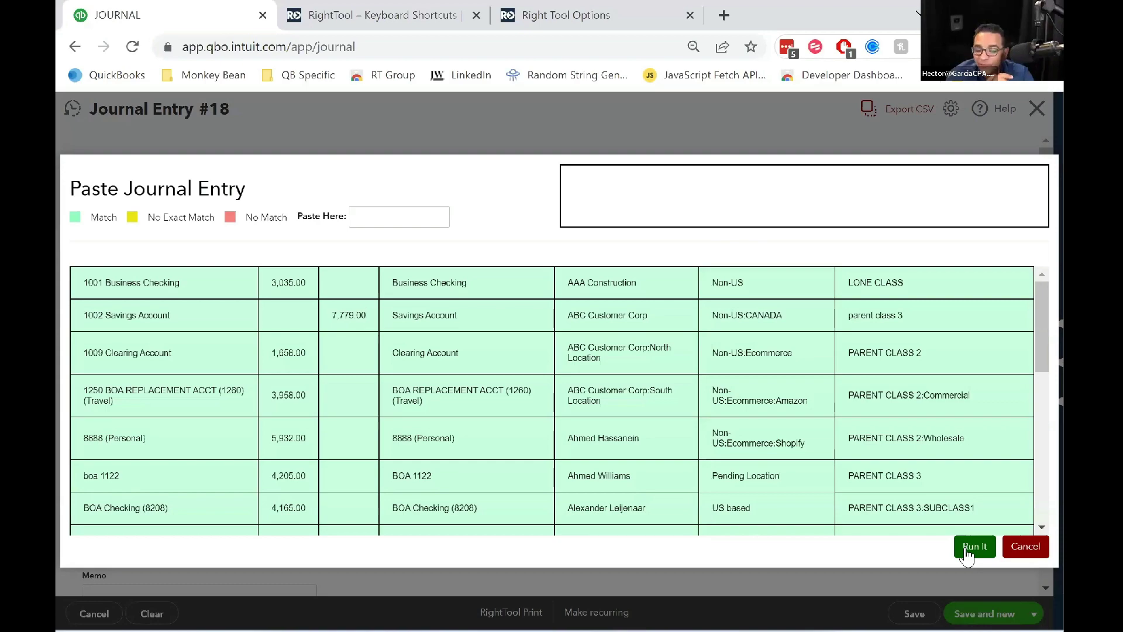